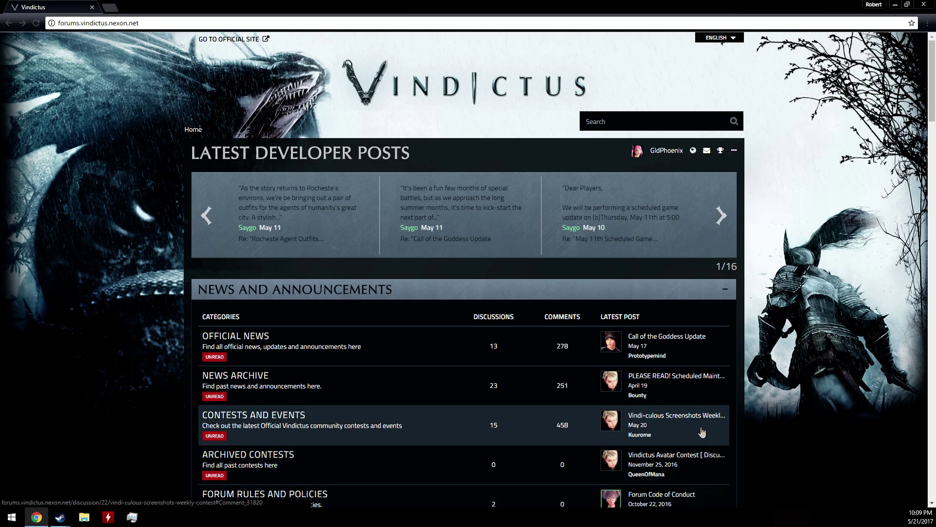
scroll(693, 432, down, 3)
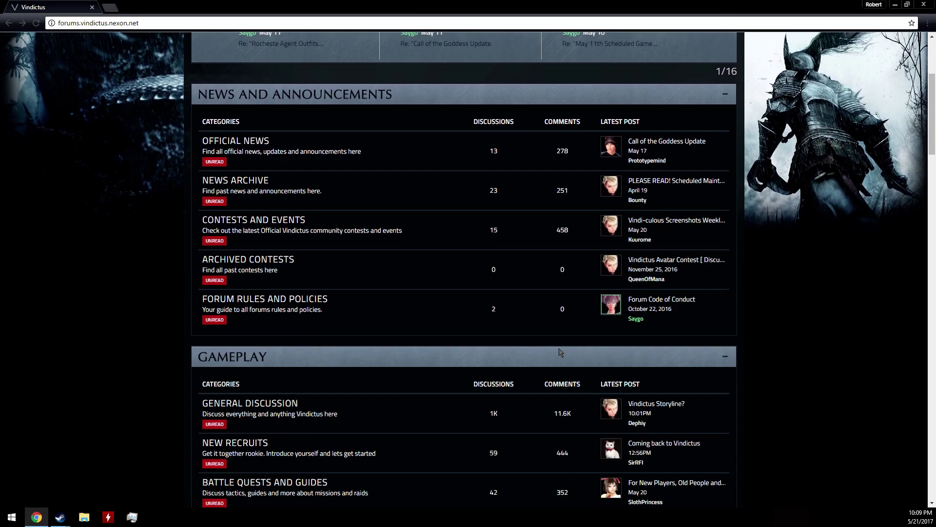
scroll(523, 368, down, 2)
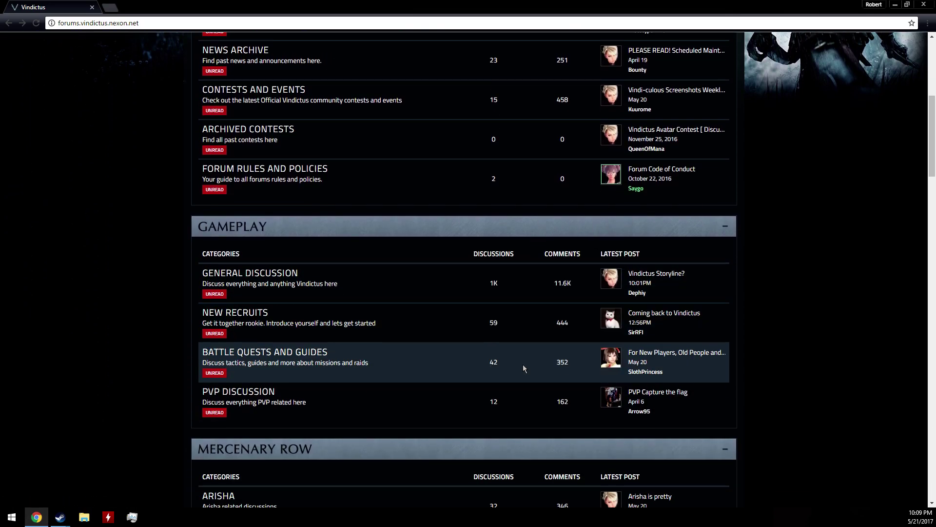
scroll(356, 309, down, 3)
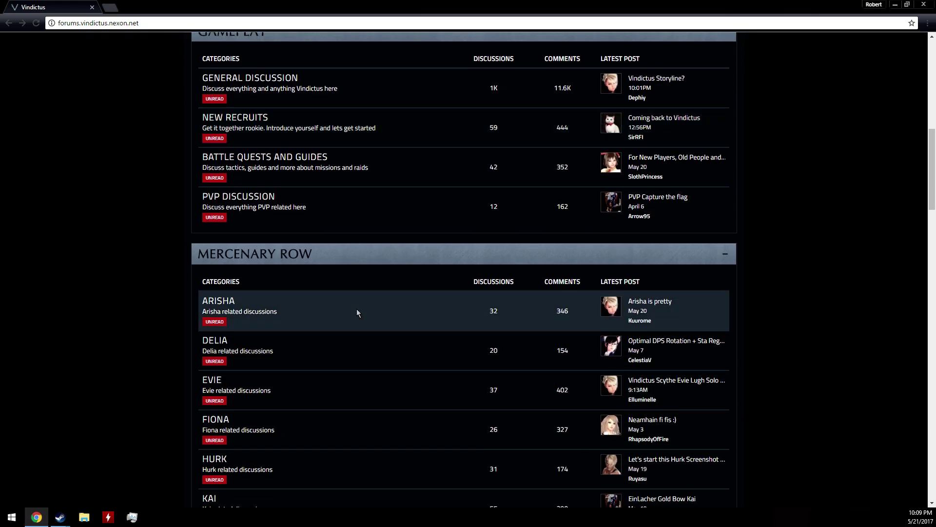
scroll(284, 236, down, 3)
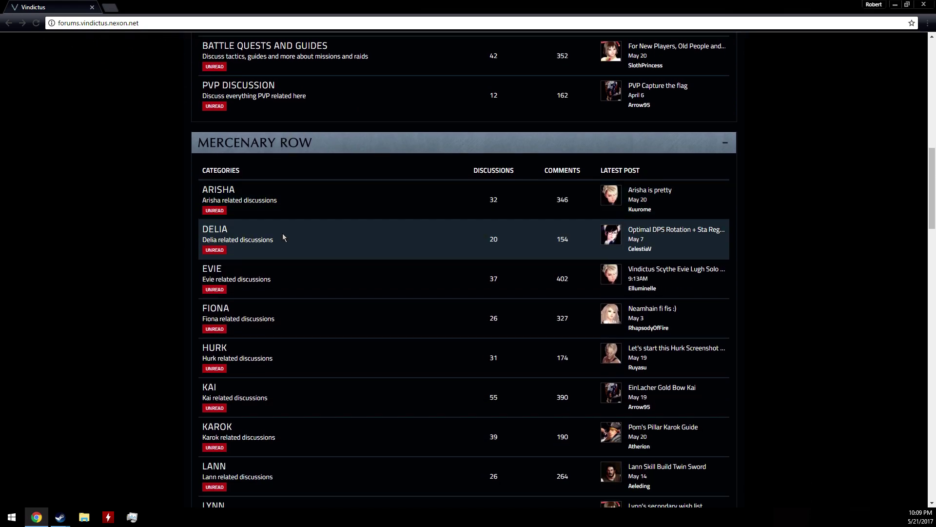
scroll(282, 234, down, 4)
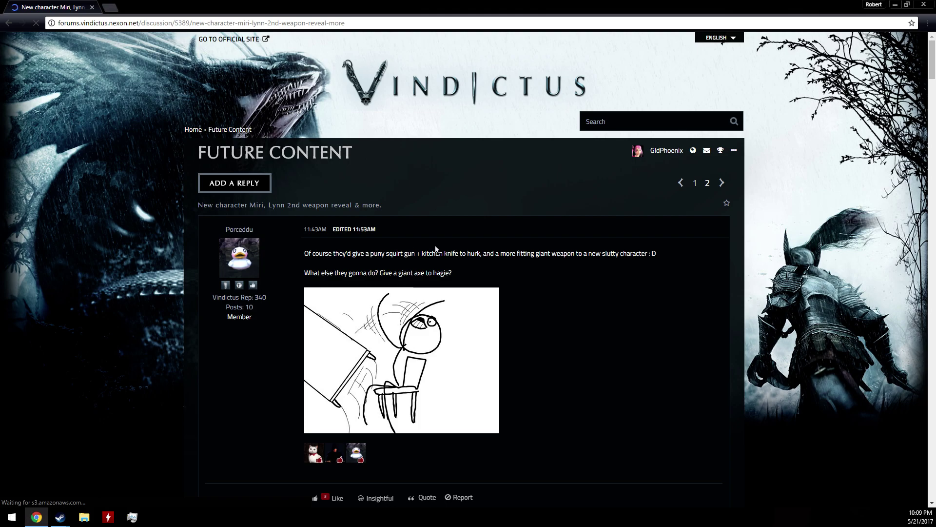
scroll(552, 213, down, 1)
scroll(563, 193, up, 1)
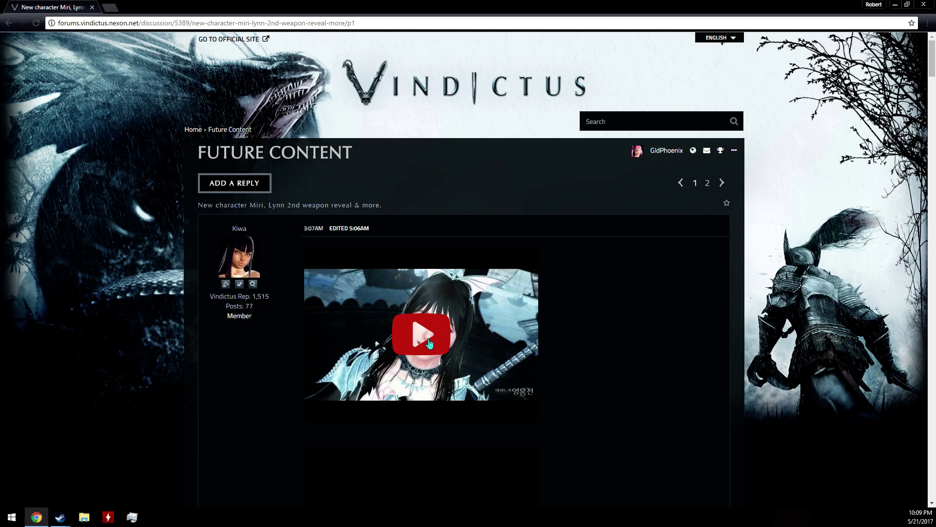
Play the embedded Miri teaser video full screen through to its end at 0:49.
click(428, 339)
click(698, 468)
click(115, 452)
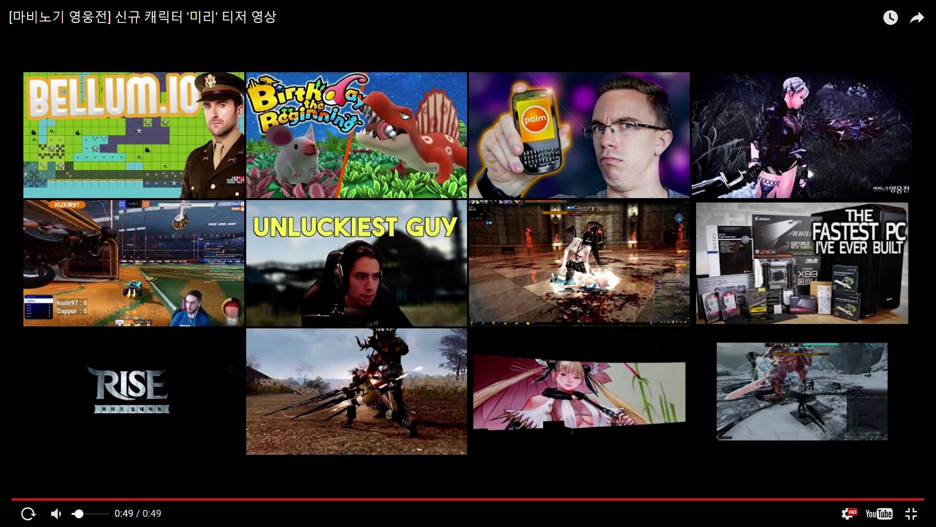
Exit full screen to return to the thread and its second video, the RISE update introduction.
key(Escape)
scroll(881, 266, down, 4)
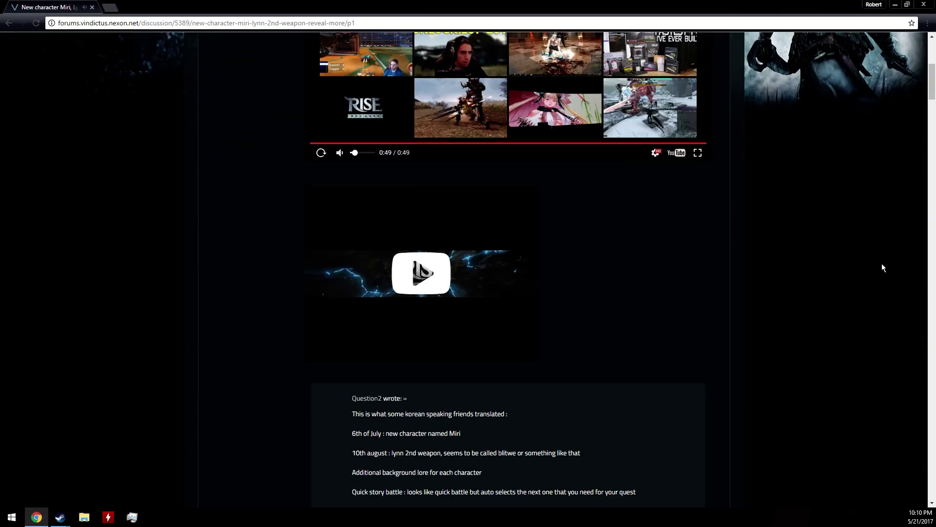
scroll(316, 209, down, 1)
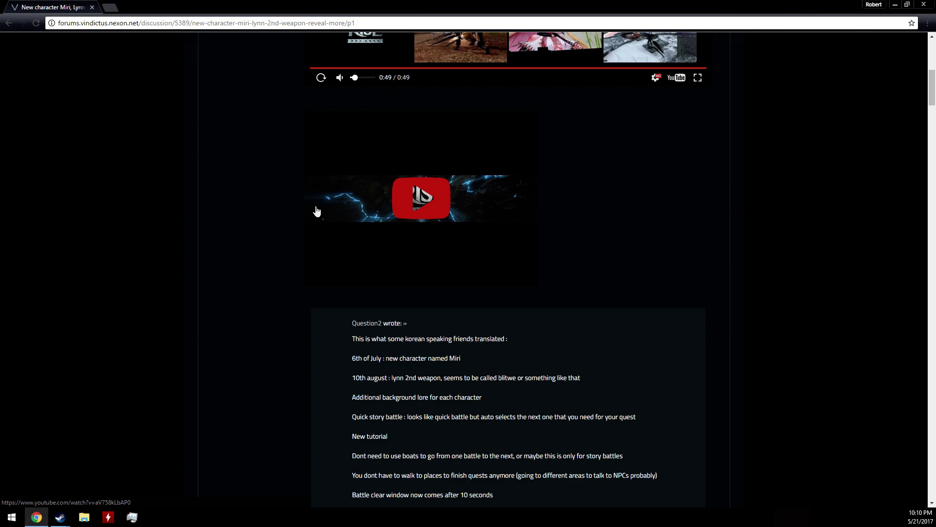
scroll(316, 211, down, 1)
scroll(319, 212, up, 2)
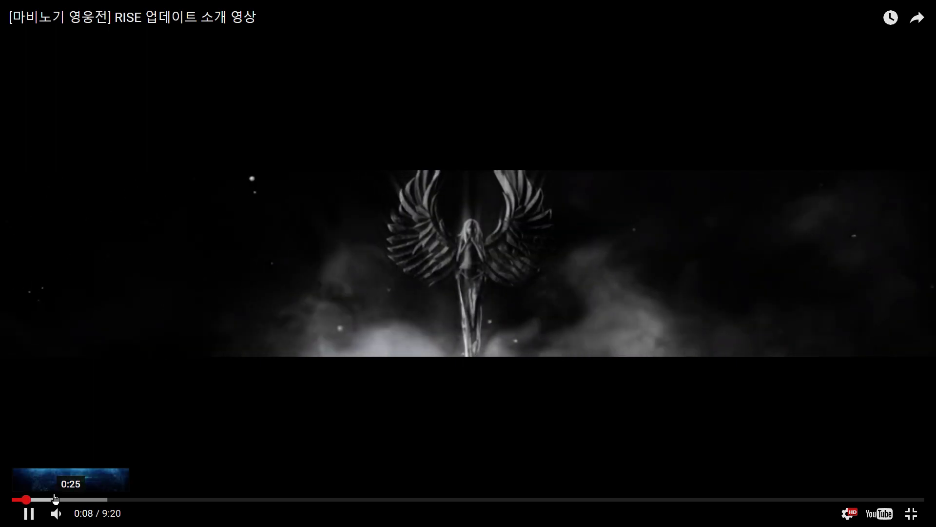
Seek the RISE video through 0:25, 0:49 and 1:22, resume, then jump to 2:53.
click(55, 499)
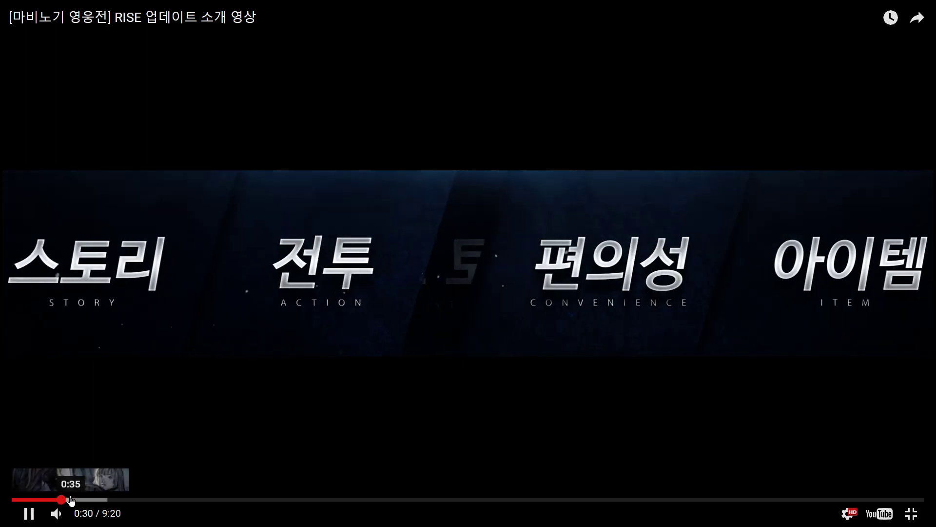
click(74, 500)
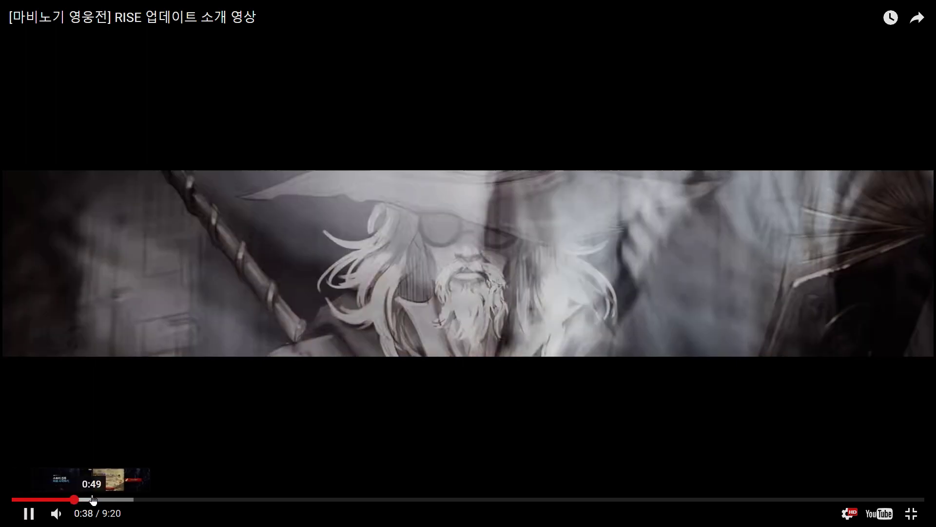
click(92, 500)
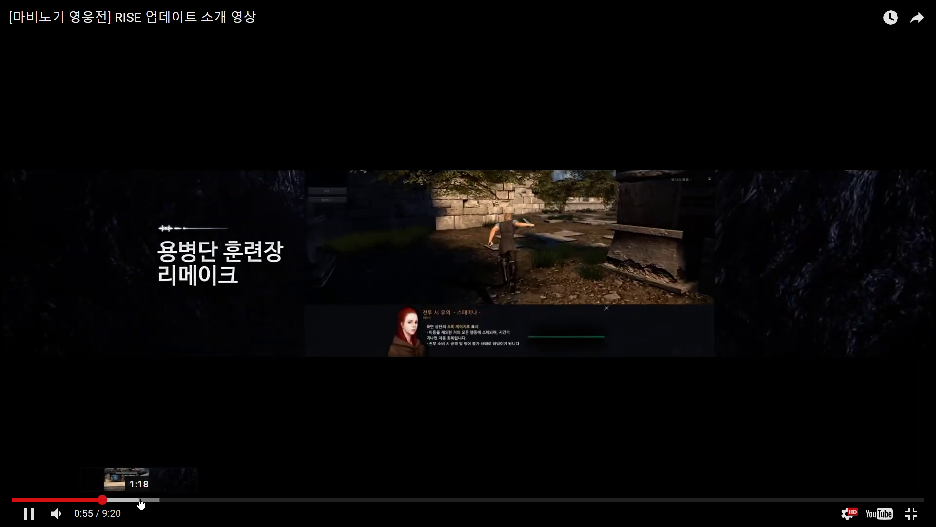
click(146, 502)
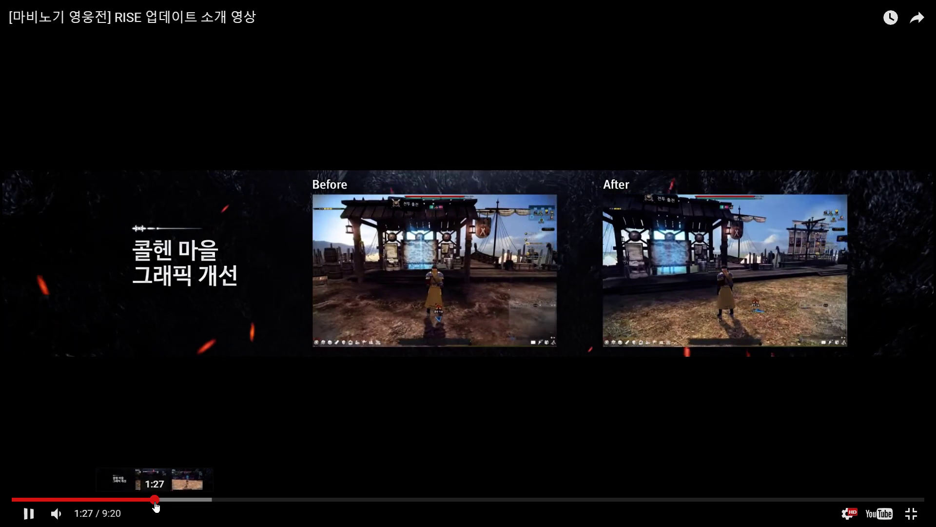
click(141, 501)
click(147, 502)
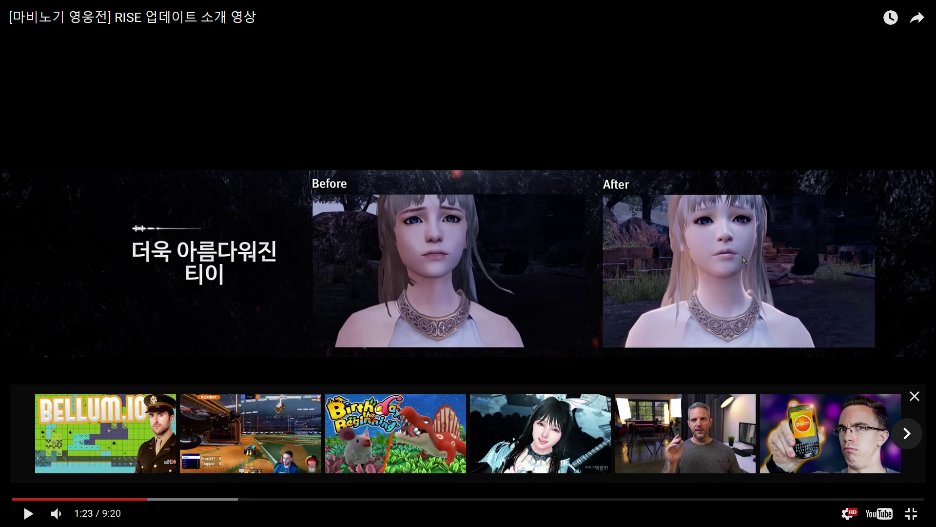
click(712, 283)
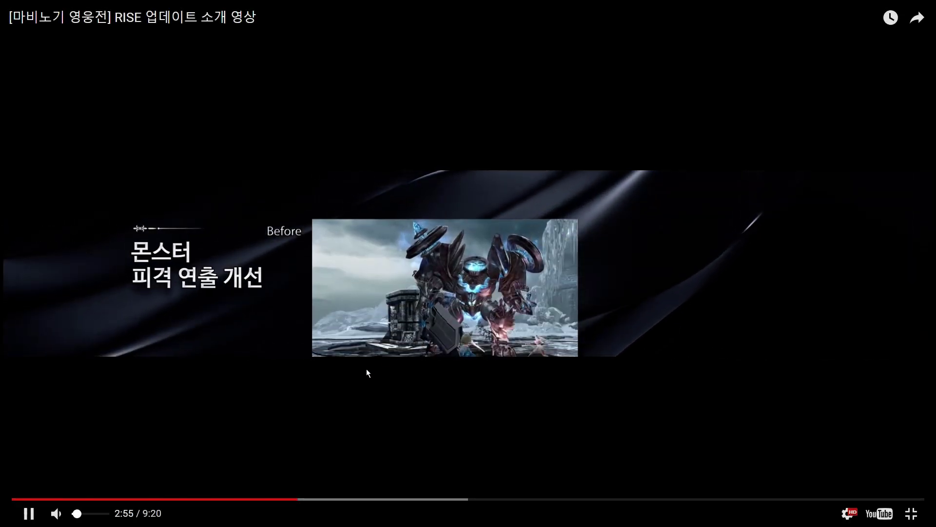
click(294, 500)
Pause the RISE video around 2:53, then replay it from 2:59.
click(359, 401)
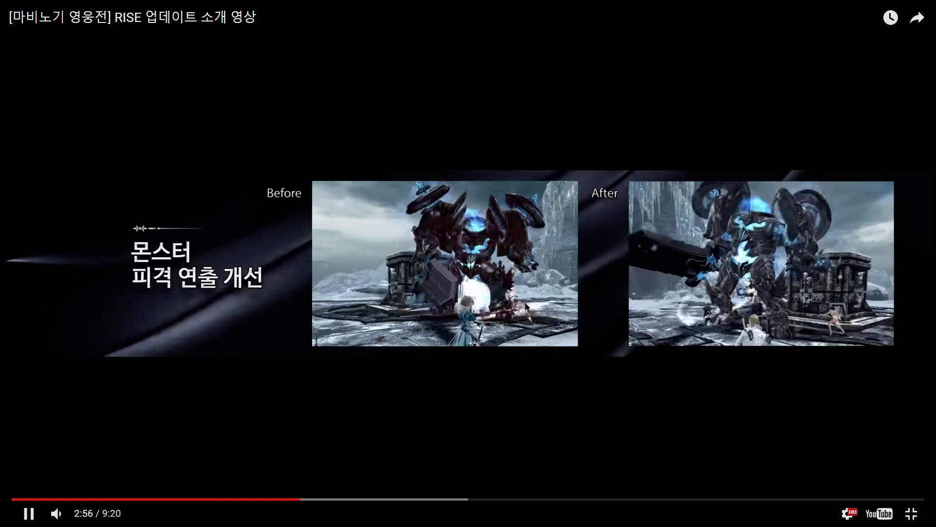
click(542, 283)
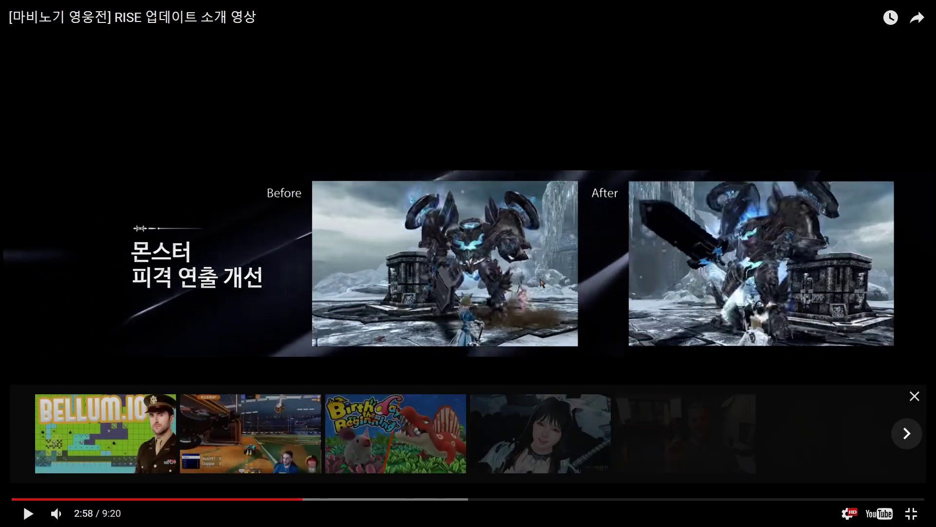
click(535, 287)
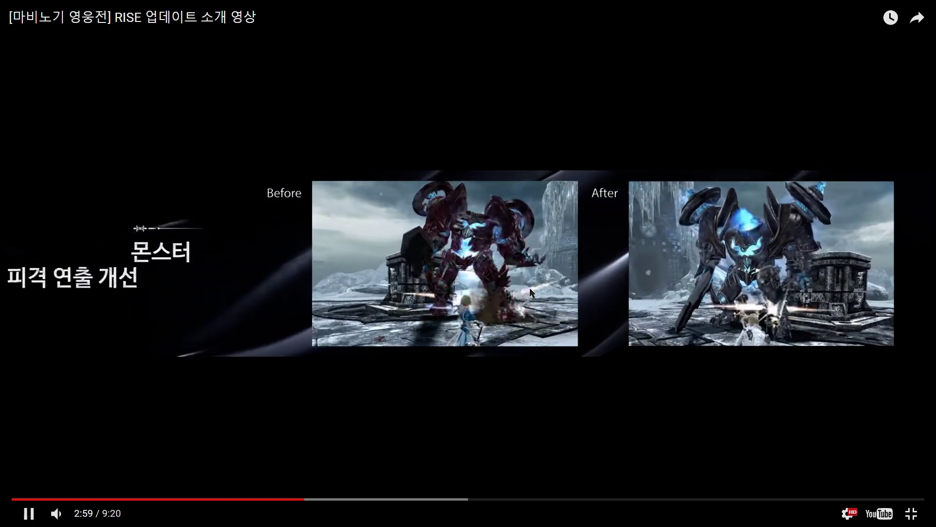
click(531, 293)
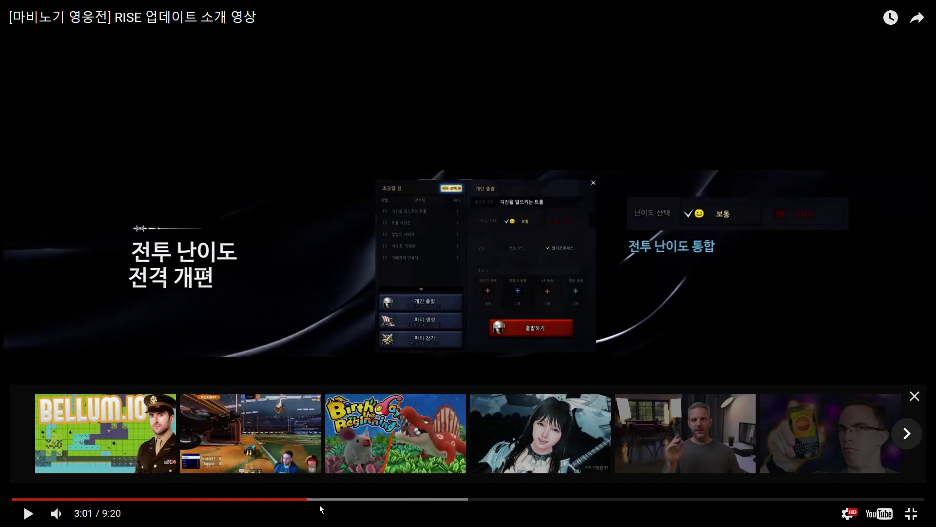
click(304, 500)
click(565, 300)
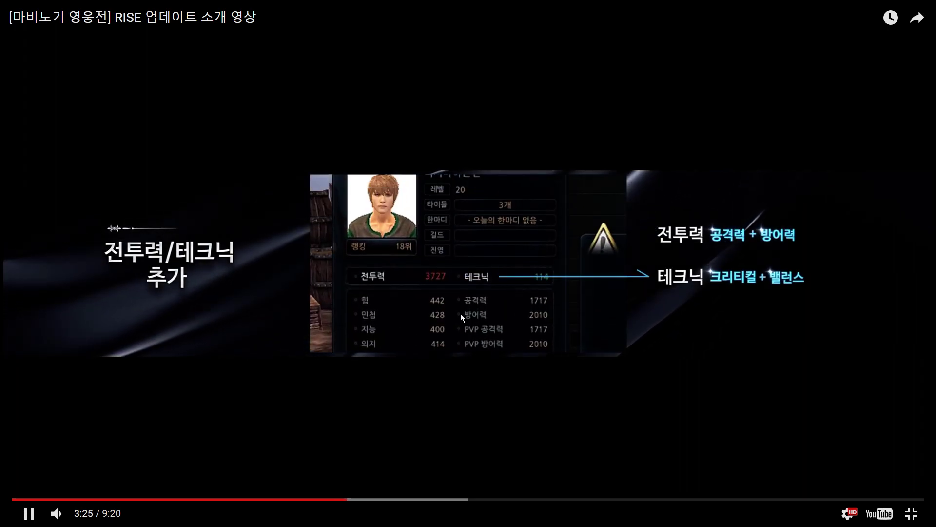
Skip ahead to 3:49 and leave the video paused at 3:46.
click(365, 502)
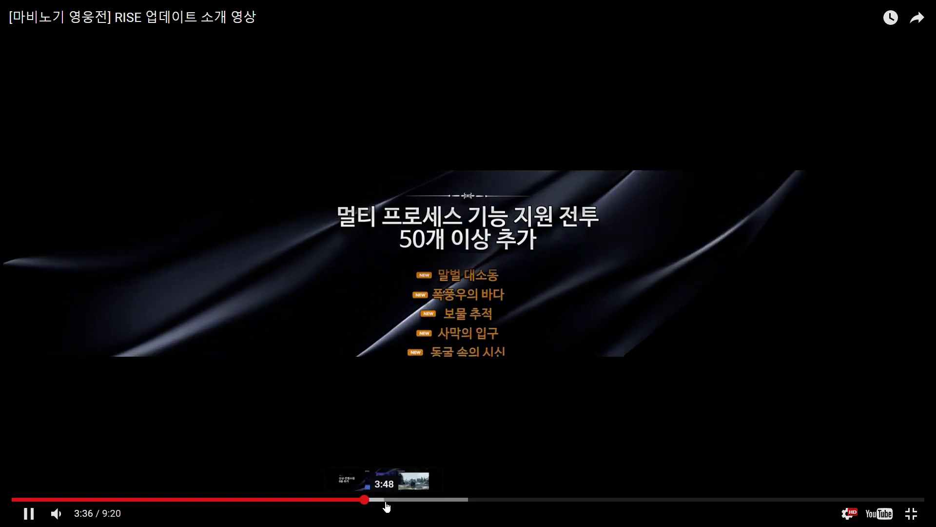
click(385, 502)
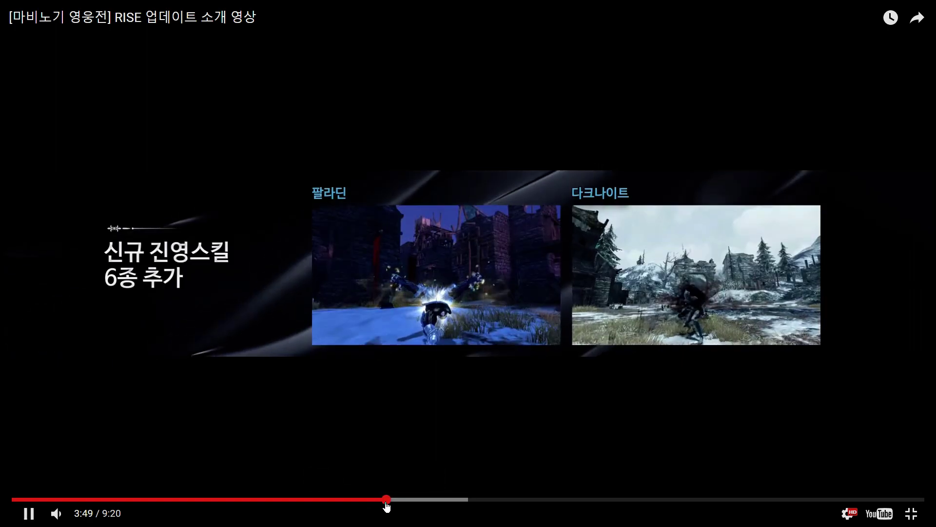
click(378, 502)
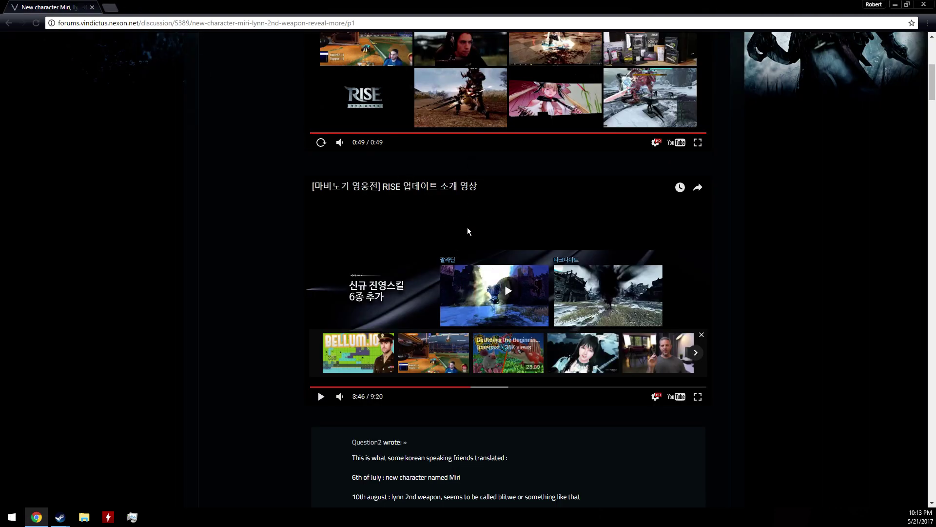
Resume the RISE video full screen from 3:47 and pause it around 4:30.
click(468, 228)
click(701, 401)
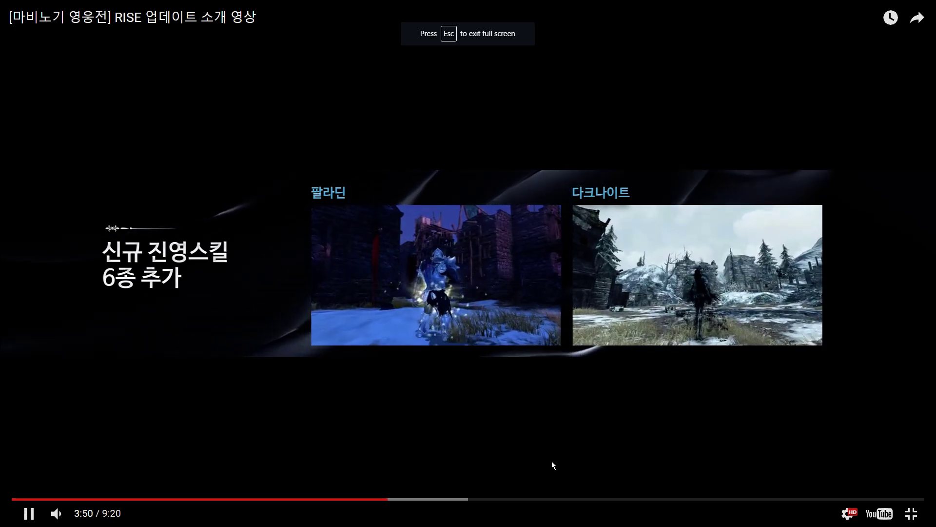
click(386, 500)
click(383, 500)
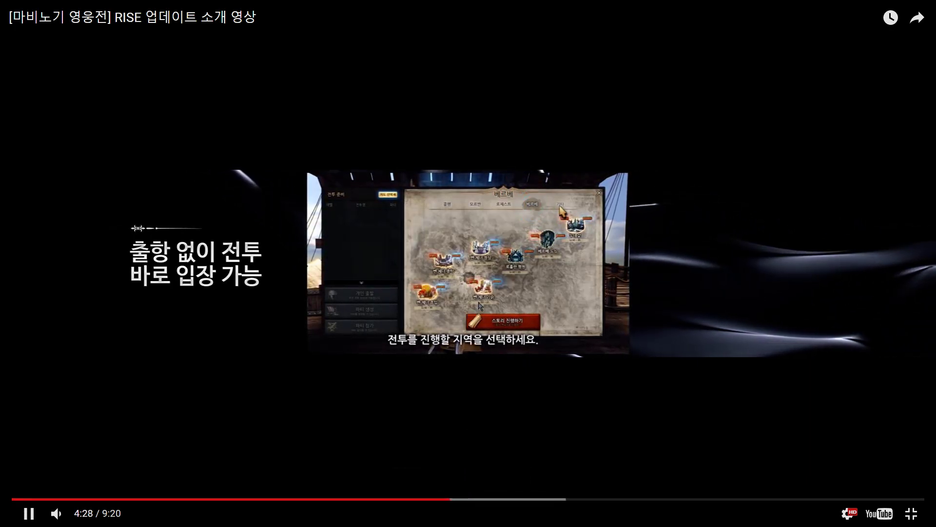
click(475, 227)
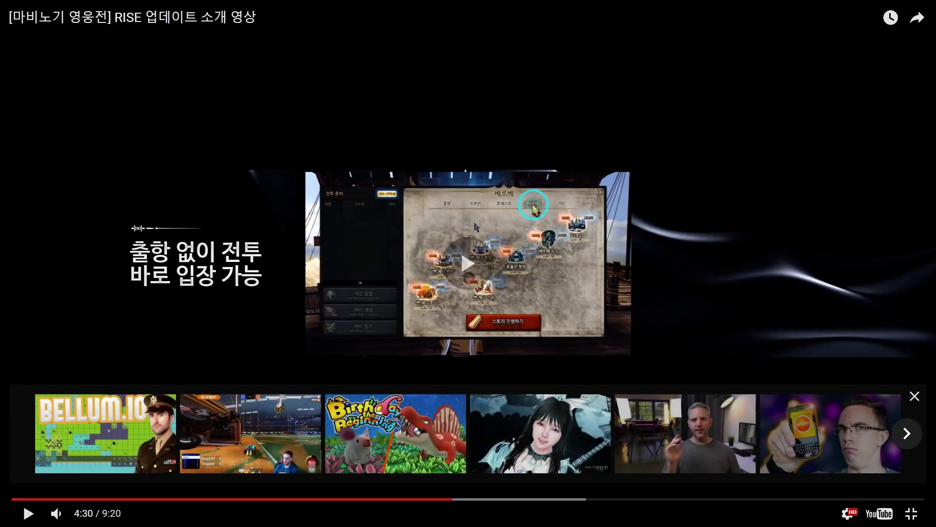
Resume from 4:31 and pause at 7:01 on the enchant material unification slide.
click(471, 239)
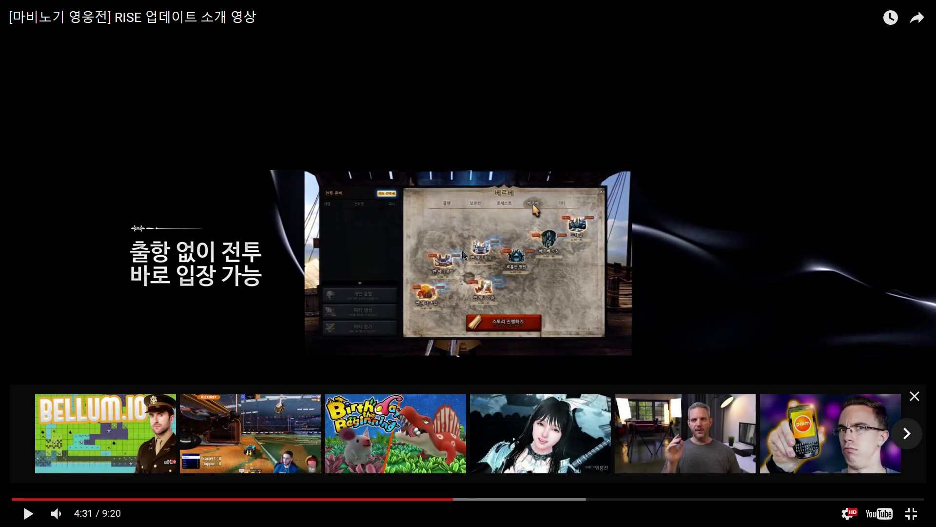
click(462, 254)
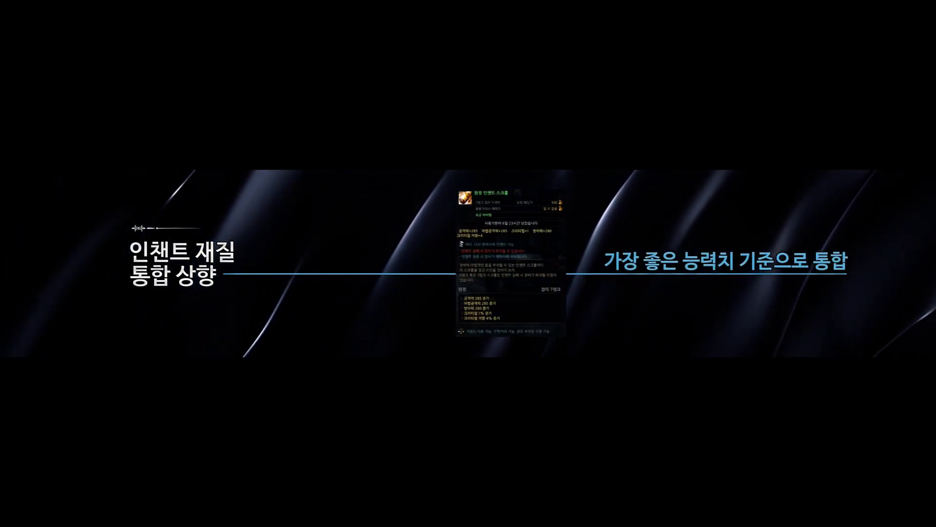
key(space)
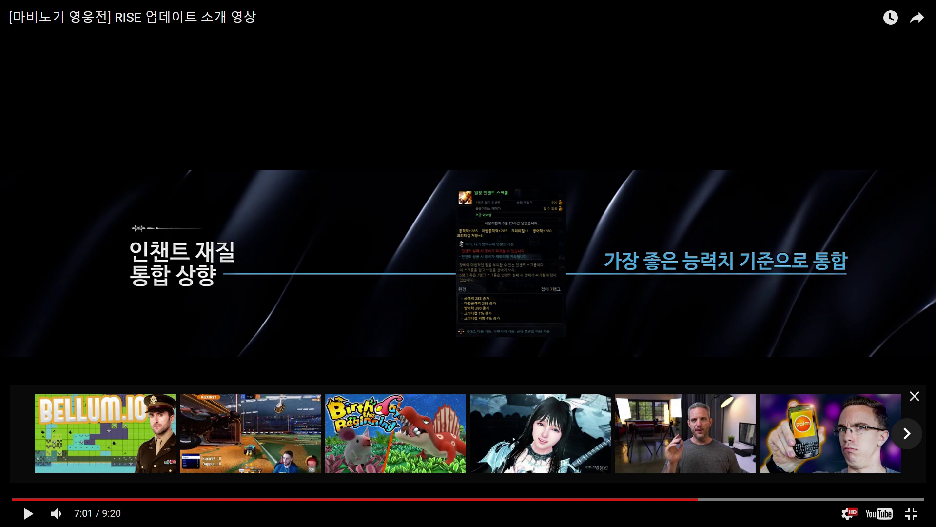
Resume the RISE video after the enchant slide and seek forward toward 7:57.
key(space)
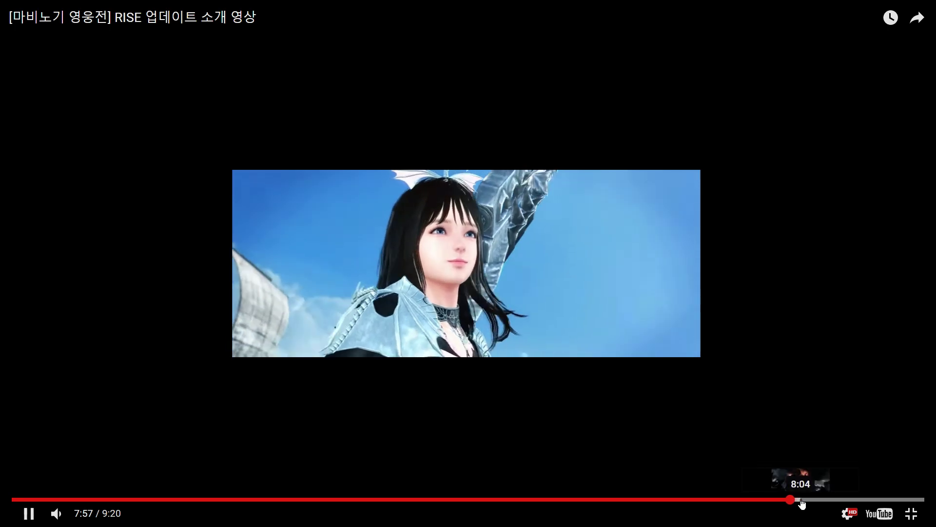
click(804, 500)
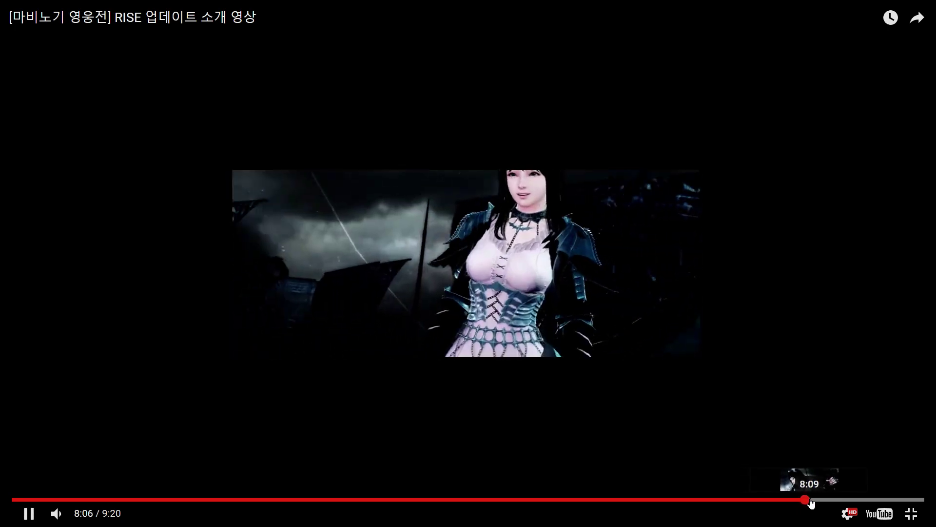
Jump the RISE video ahead to 8:10 so it plays to the end.
click(812, 500)
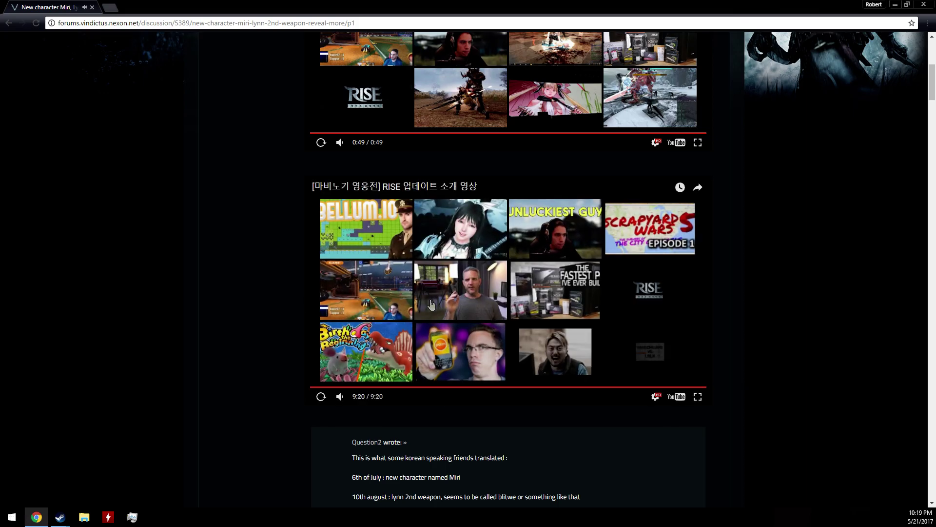
scroll(430, 304, down, 2)
scroll(366, 291, down, 2)
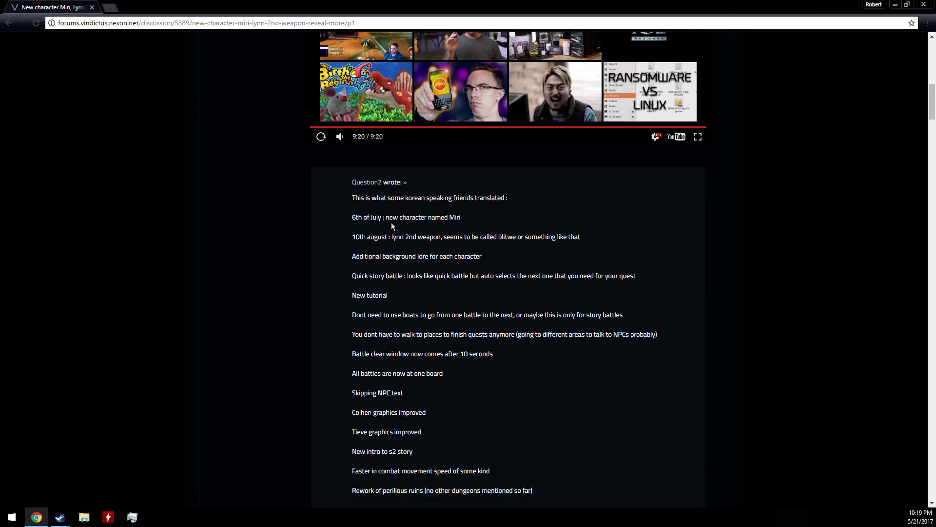
Read the feature list, highlighting '6th of July' and the 'lynn 2nd weapon' line.
drag(381, 217, 458, 217)
click(490, 213)
scroll(468, 212, down, 1)
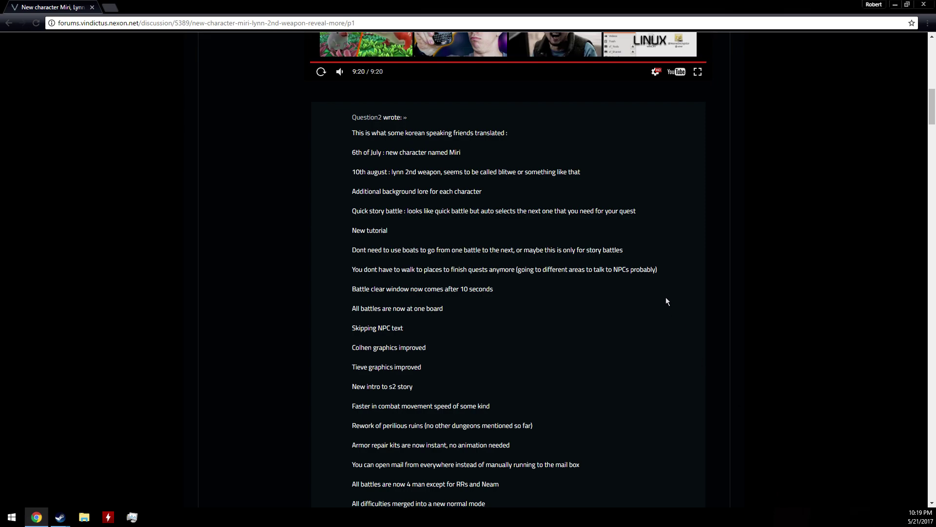
drag(359, 172, 495, 170)
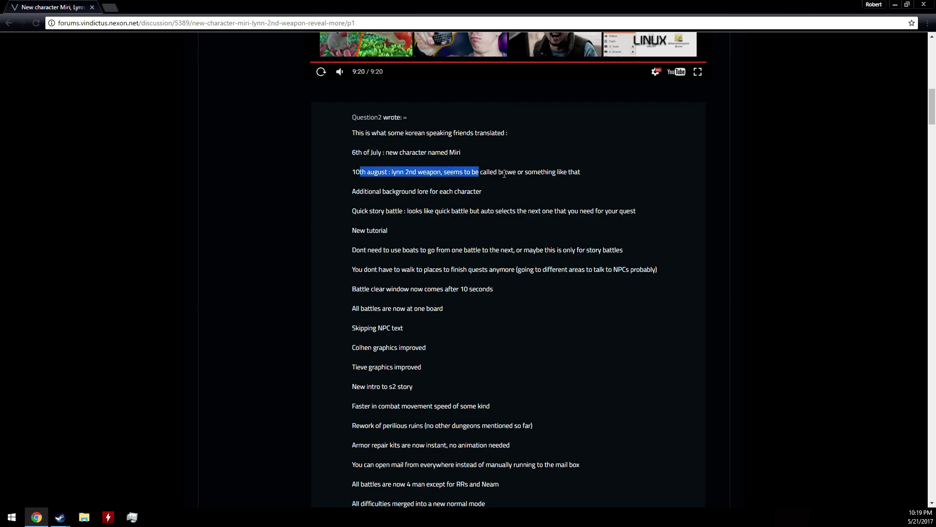
drag(517, 172, 531, 172)
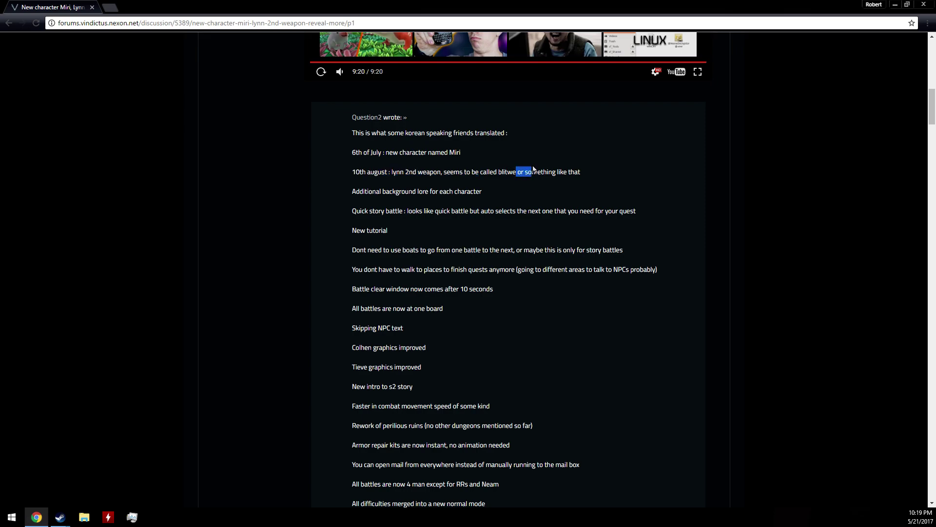
drag(386, 172, 444, 172)
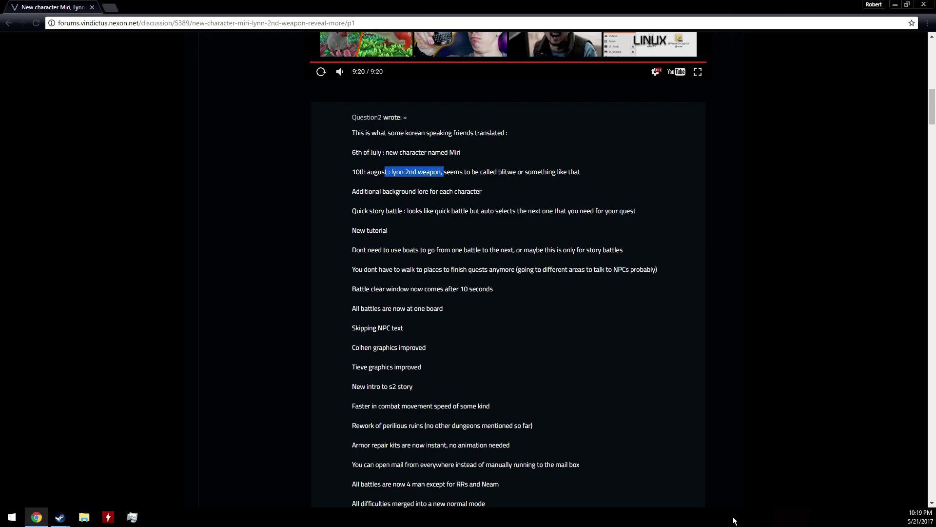
right_click(197, 525)
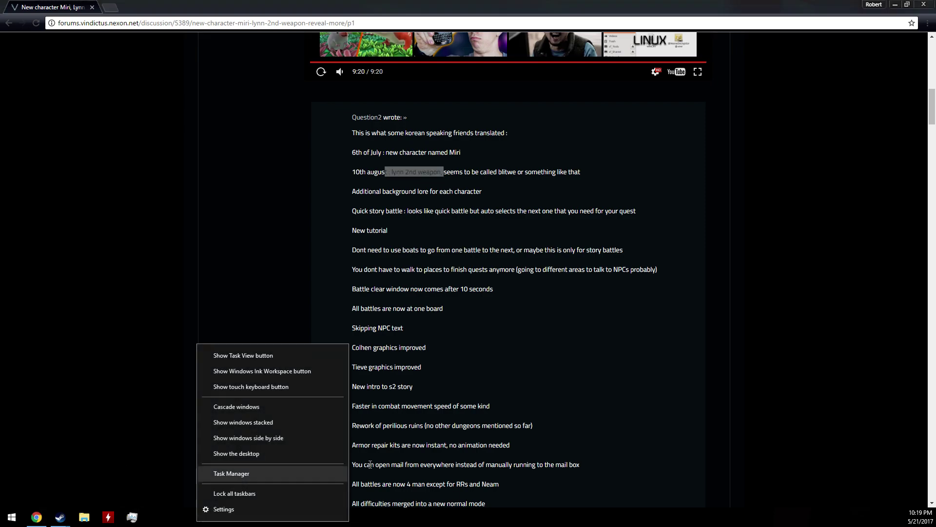
click(604, 368)
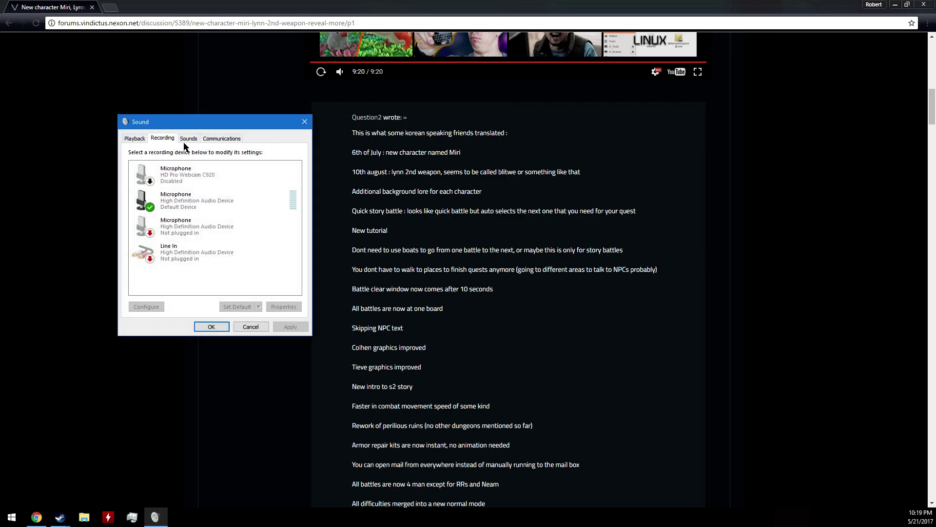
click(305, 121)
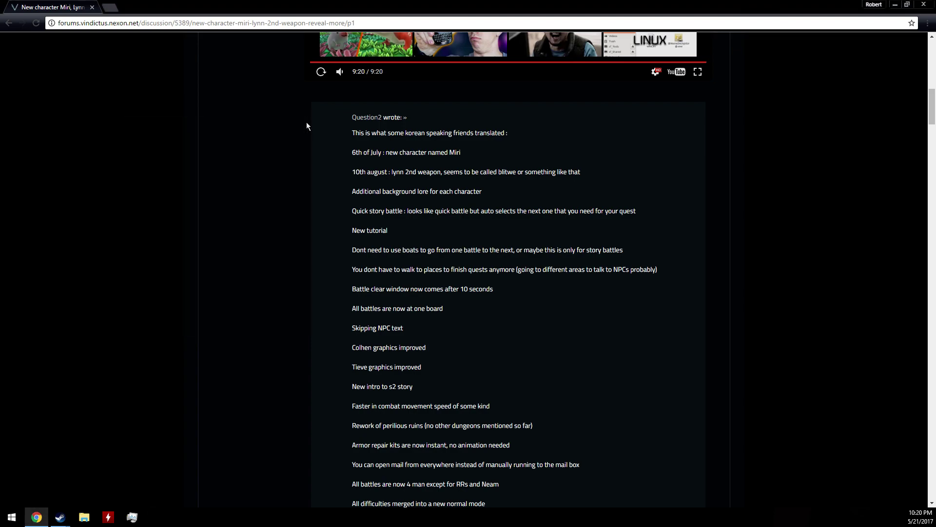
scroll(322, 205, down, 2)
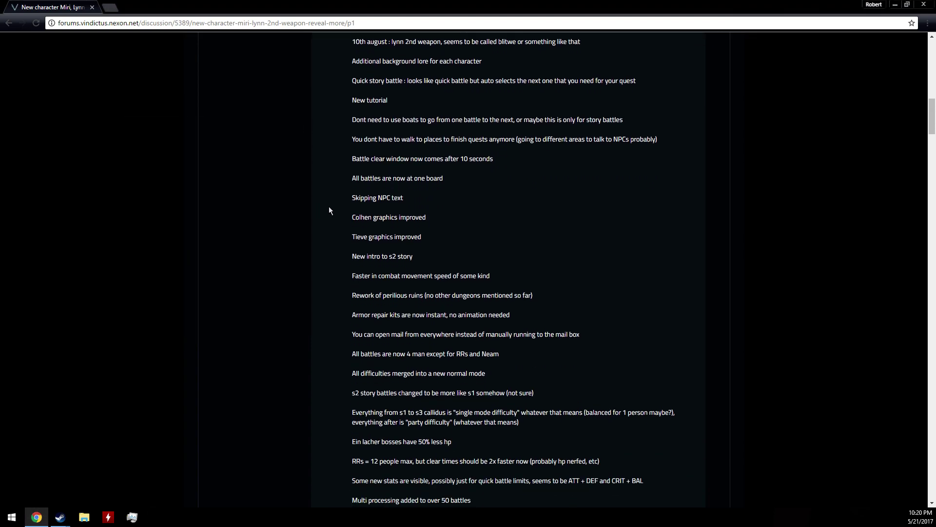
scroll(334, 176, up, 3)
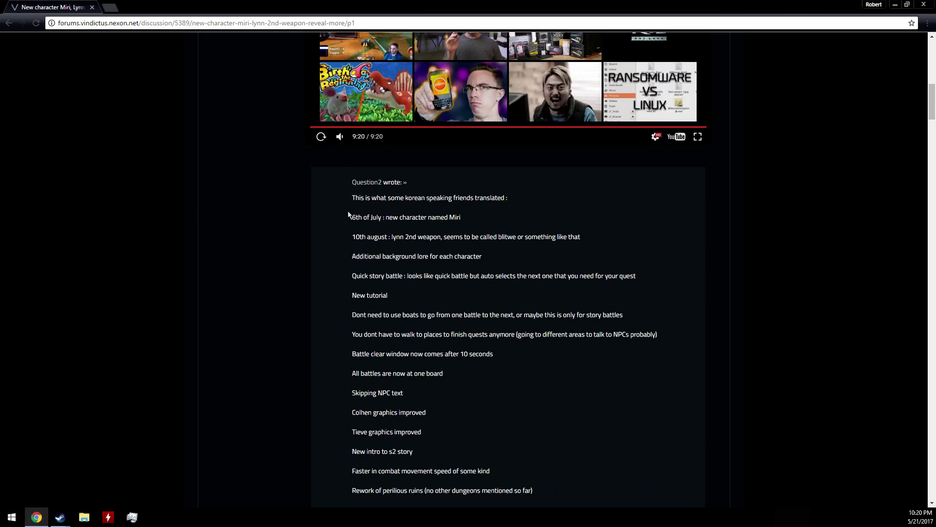
scroll(350, 216, down, 2)
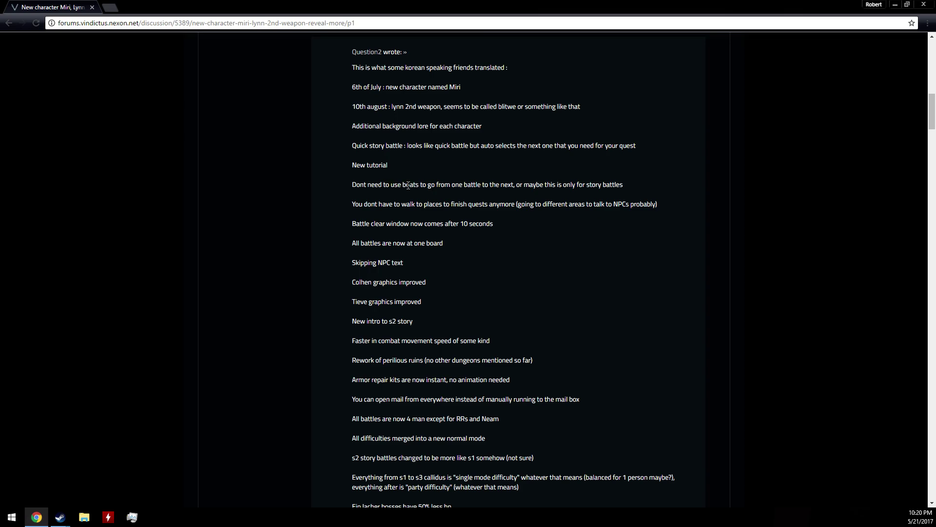
Highlight 'boats to go from' and the battle clear window line while reading.
drag(404, 185, 464, 185)
click(464, 185)
mouse_move(495, 220)
mouse_down()
mouse_move(361, 220)
mouse_move(506, 225)
mouse_up()
click(453, 244)
scroll(451, 244, down, 2)
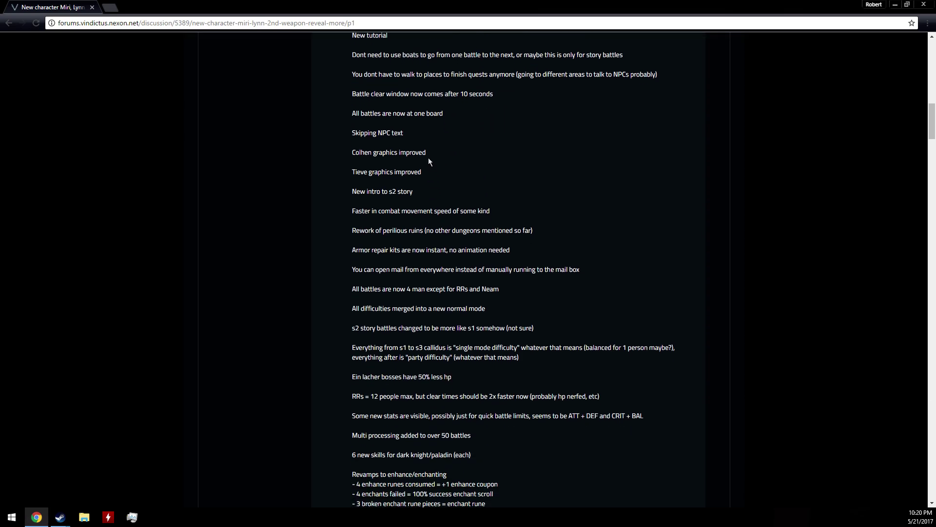
Select the one-board battles, NPC text skipping, and Colhen and Tieve graphics lines.
drag(320, 107, 503, 116)
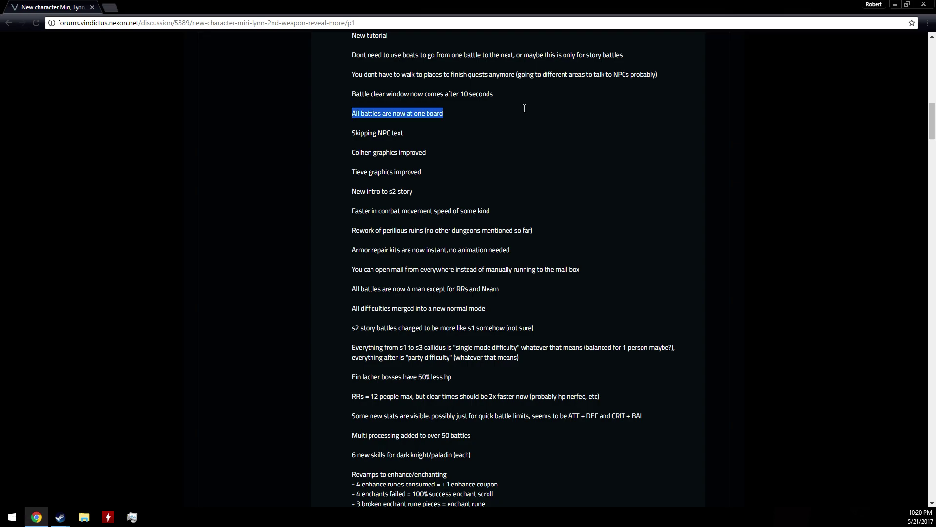
mouse_move(420, 135)
mouse_down()
mouse_move(352, 133)
mouse_move(404, 134)
mouse_up()
click(367, 143)
click(443, 142)
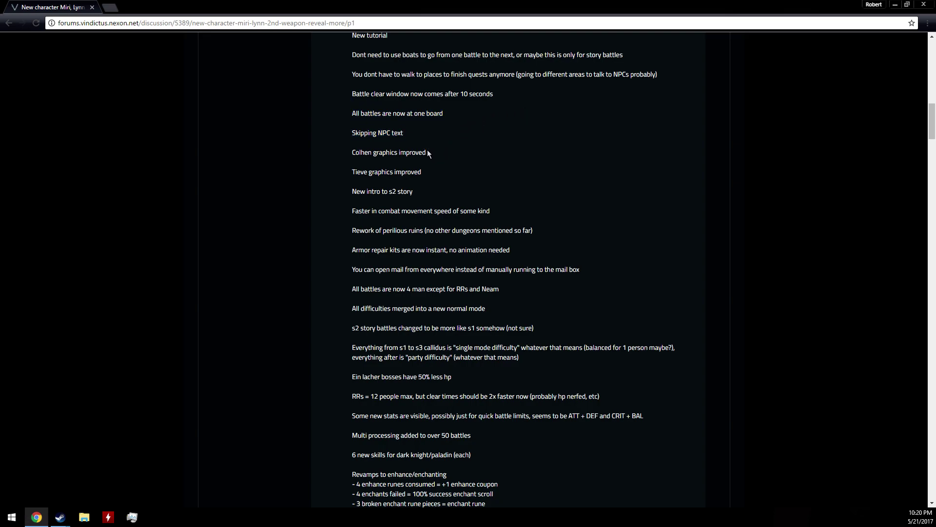
triple_click(350, 154)
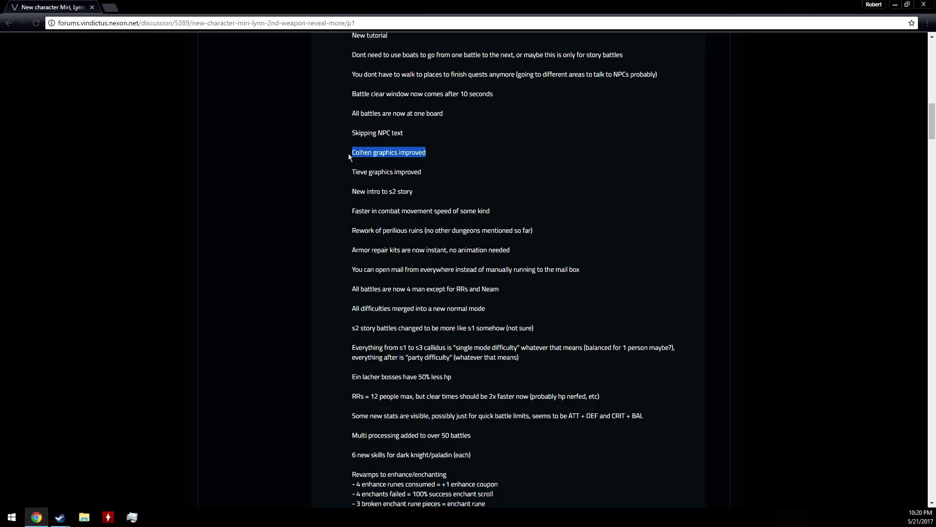
drag(425, 173, 412, 172)
triple_click(416, 171)
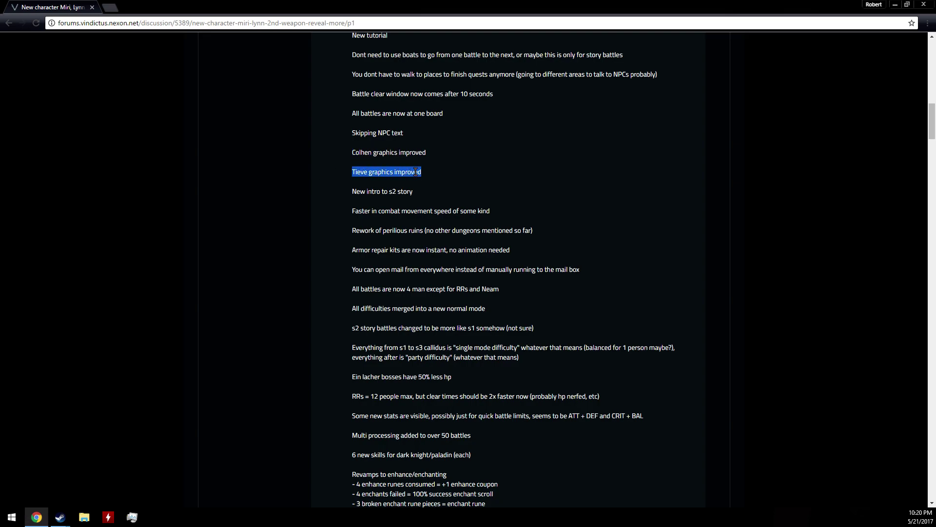
click(428, 183)
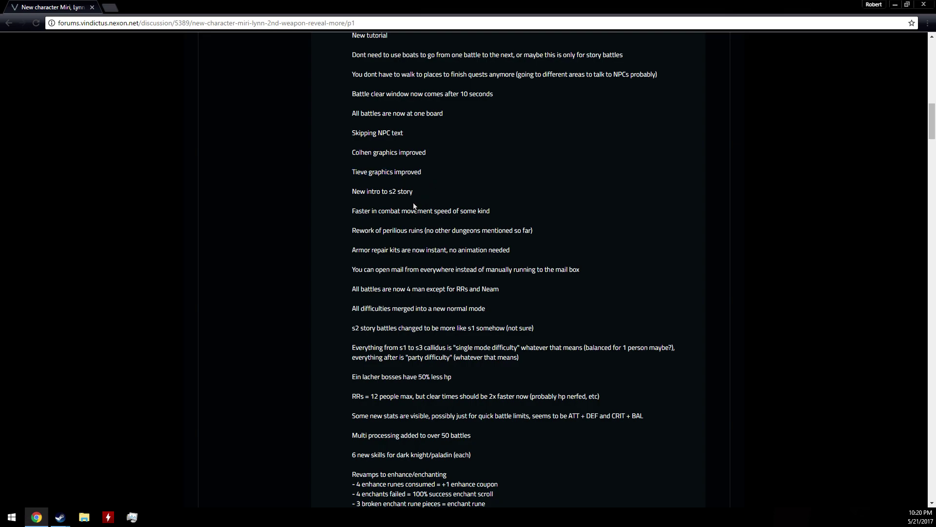
Select the s2 story intro, combat movement speed and perilious ruins rework lines.
triple_click(414, 194)
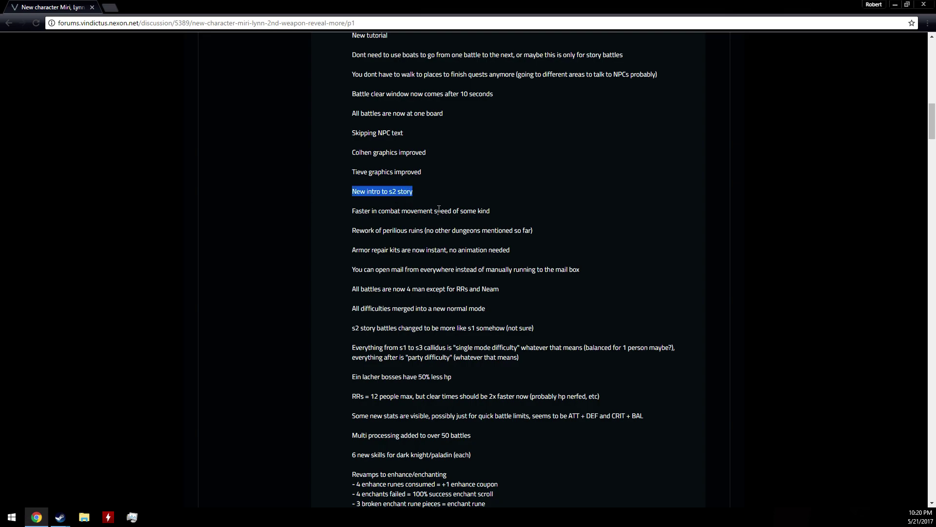
triple_click(339, 206)
drag(392, 211, 455, 213)
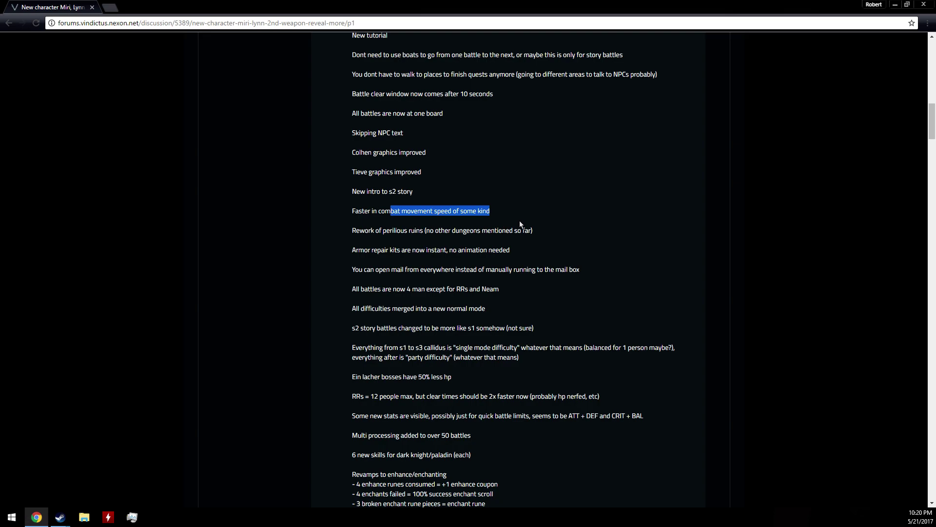
click(503, 239)
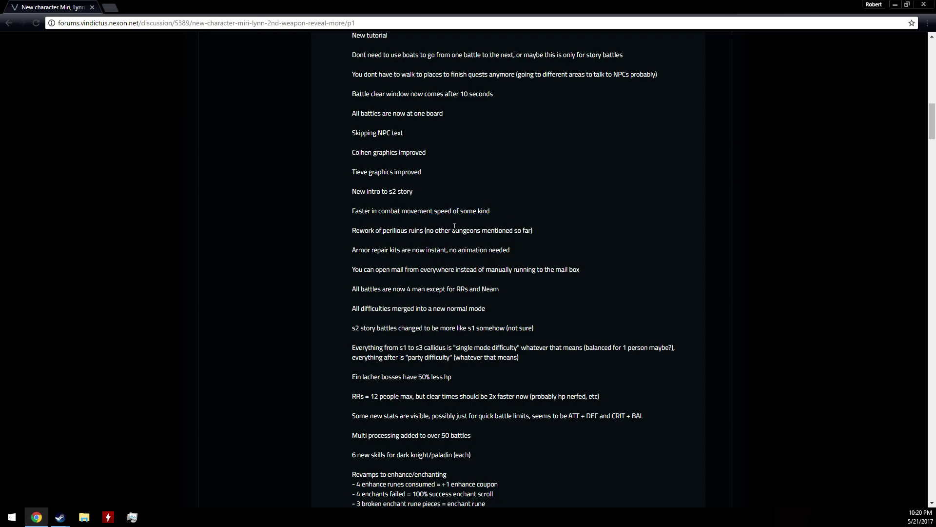
triple_click(375, 231)
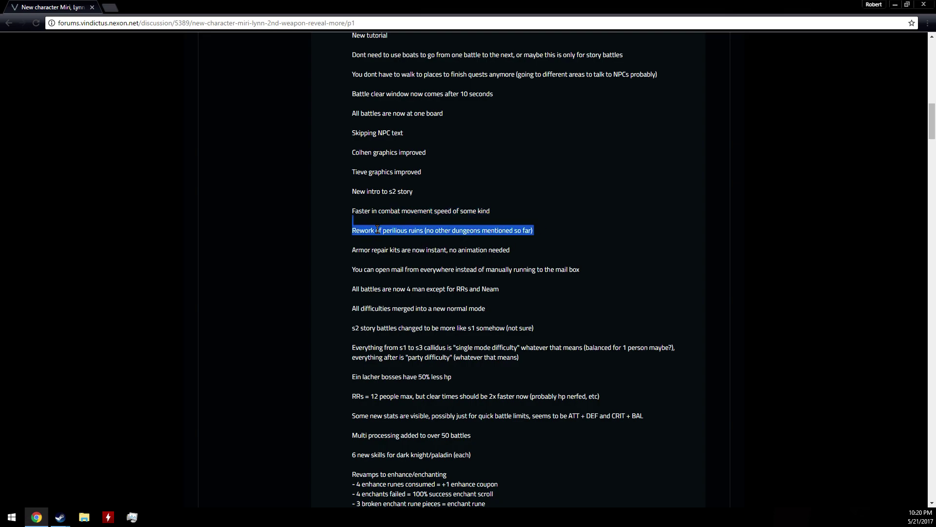
click(382, 245)
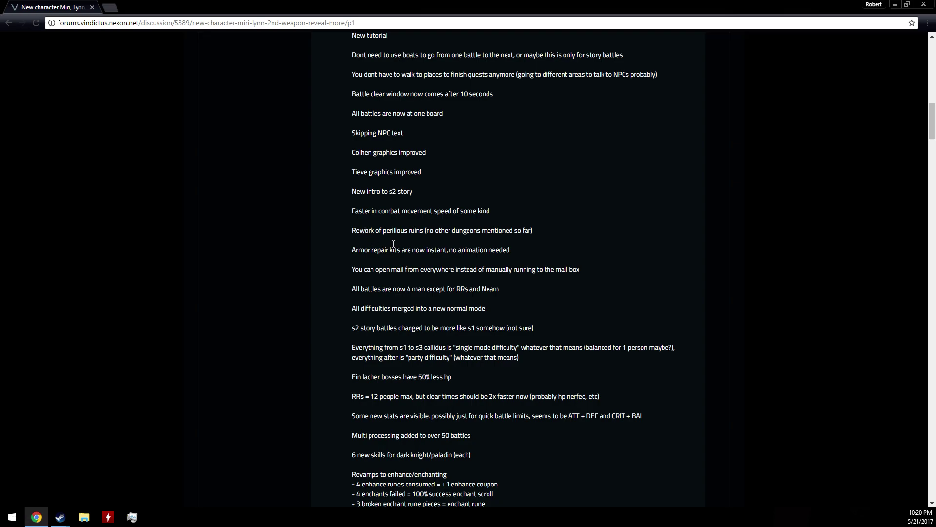
drag(363, 250, 563, 249)
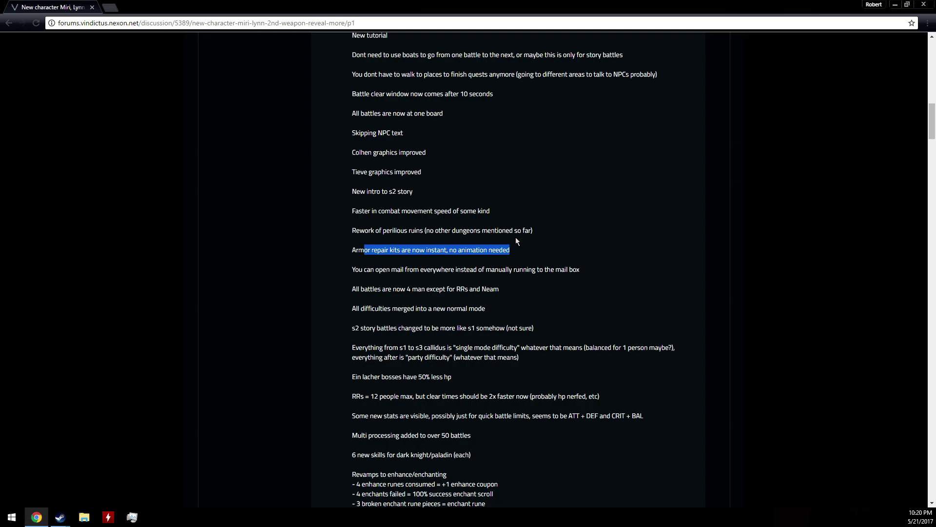
click(527, 251)
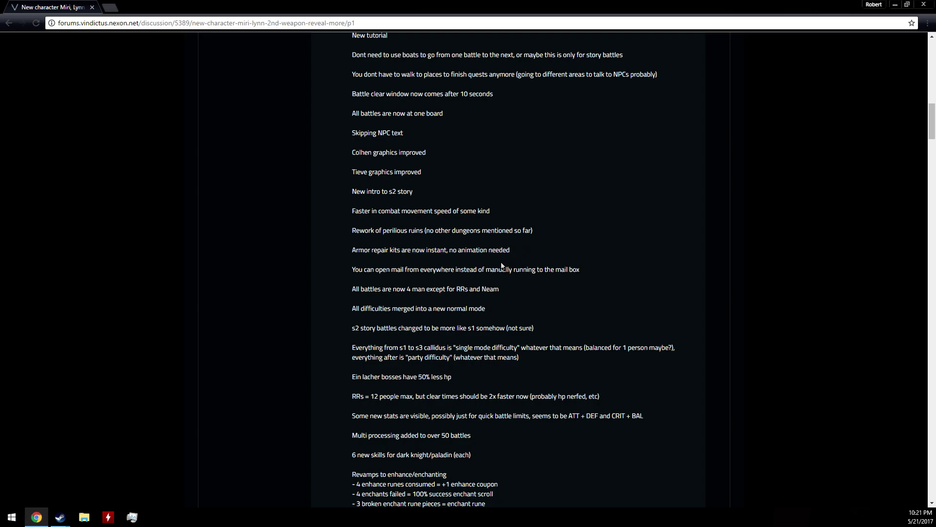
mouse_move(364, 270)
mouse_down()
mouse_move(572, 269)
mouse_move(295, 271)
mouse_up()
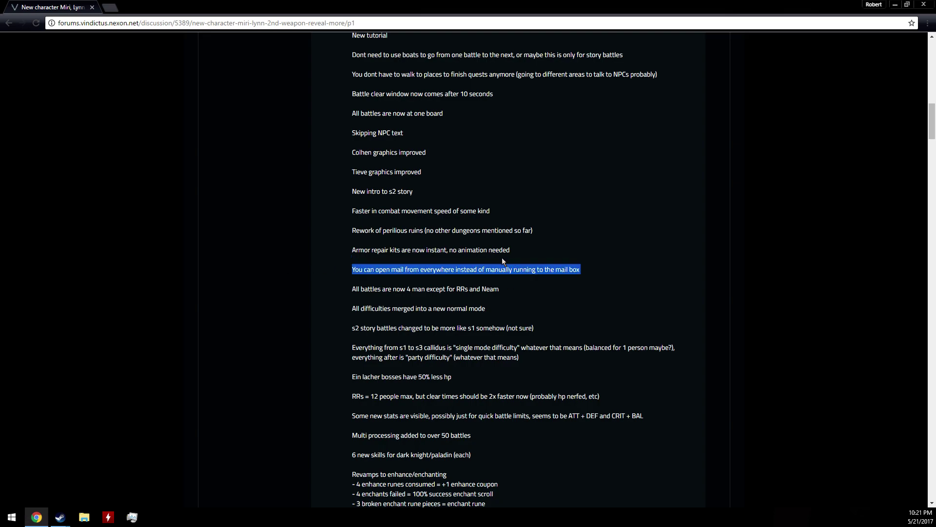
mouse_move(501, 290)
mouse_down()
mouse_move(330, 279)
mouse_move(341, 288)
mouse_up()
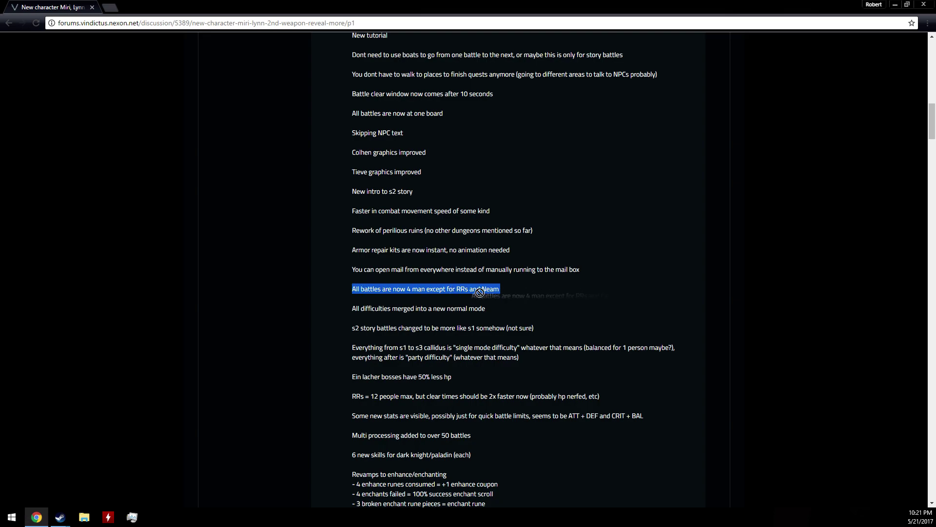
click(499, 290)
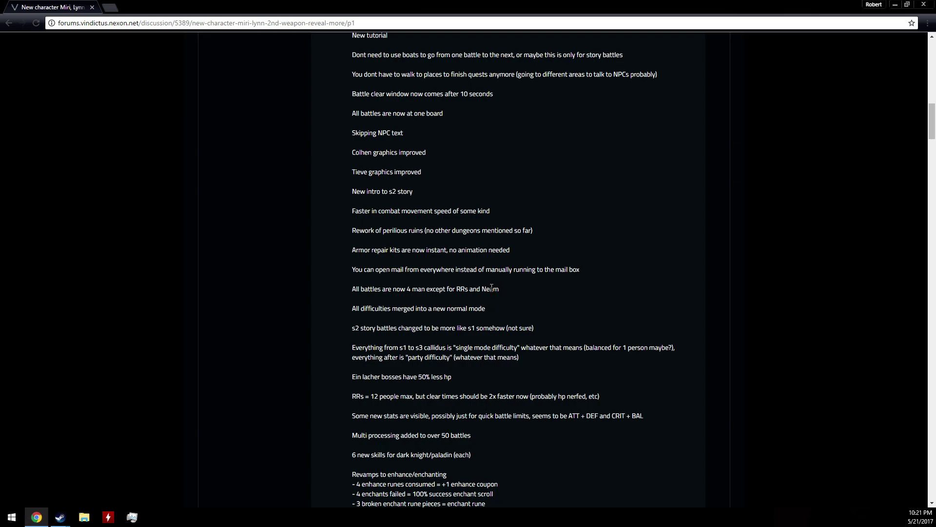
scroll(476, 285, down, 2)
Read and highlight the merged-difficulties and S2 story battles lines.
drag(357, 178, 508, 191)
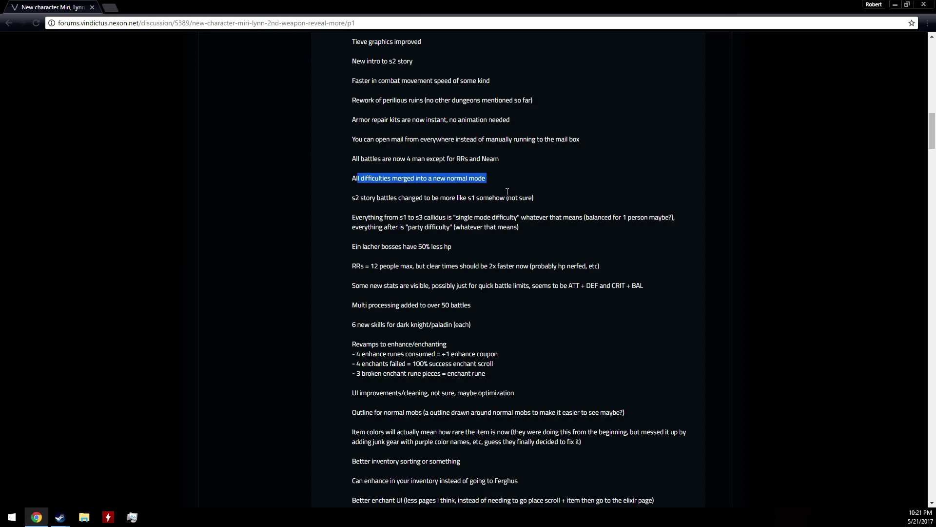
click(505, 191)
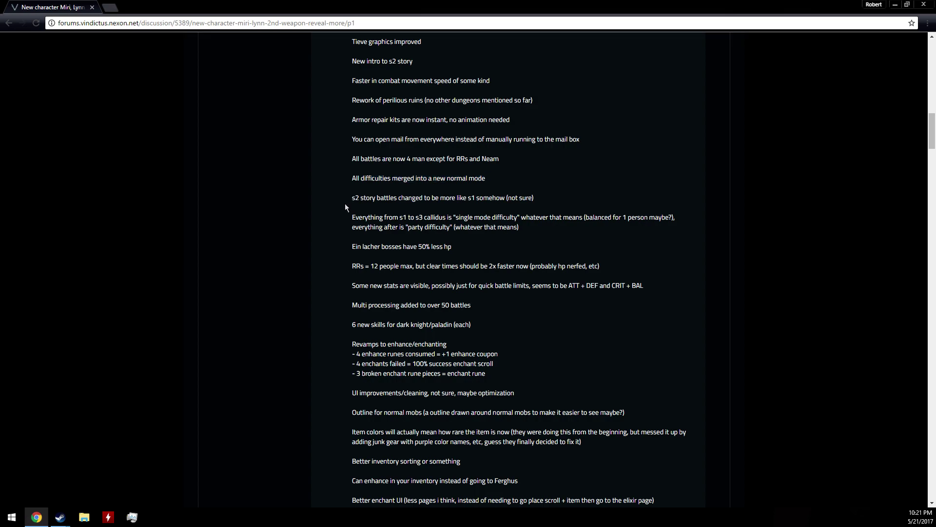
drag(351, 202, 451, 205)
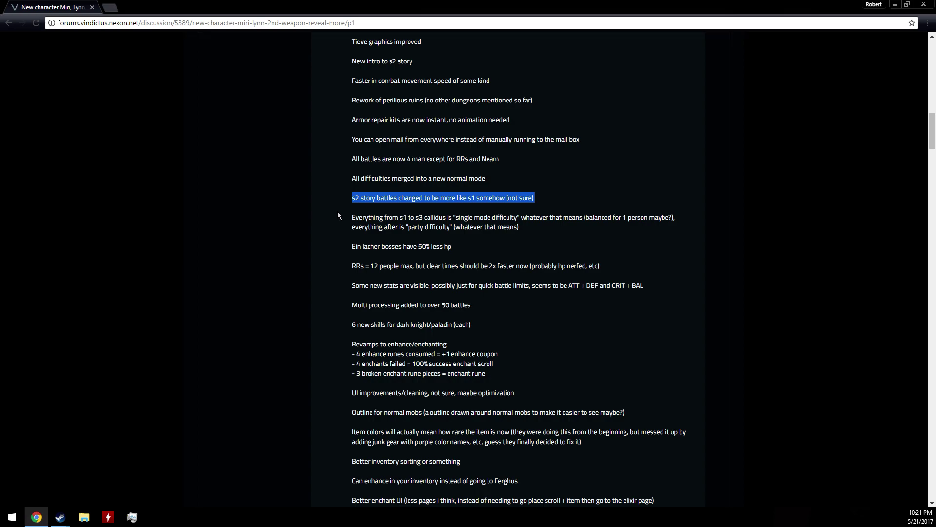
drag(350, 220, 369, 220)
click(390, 220)
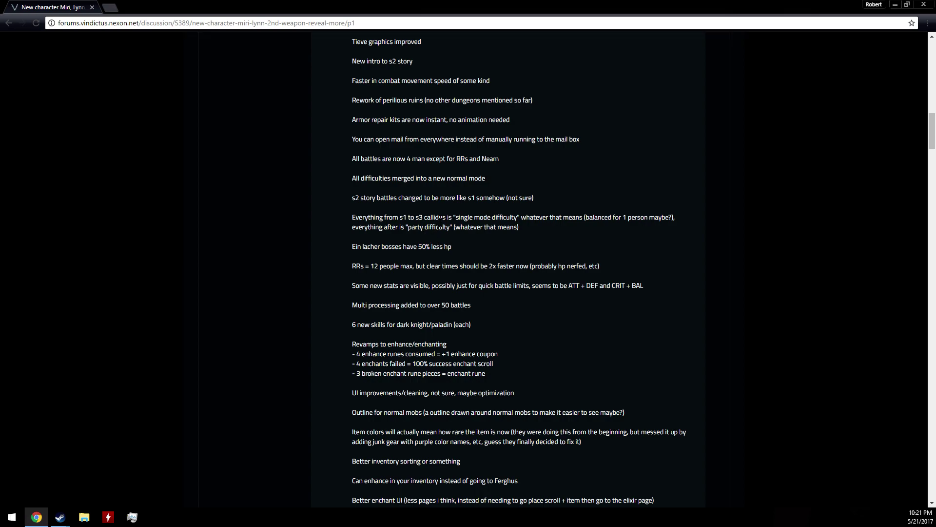
Read and highlight the Ein Lacher bosses line and the RRs 12-people-max, 2x faster line.
drag(352, 246, 470, 248)
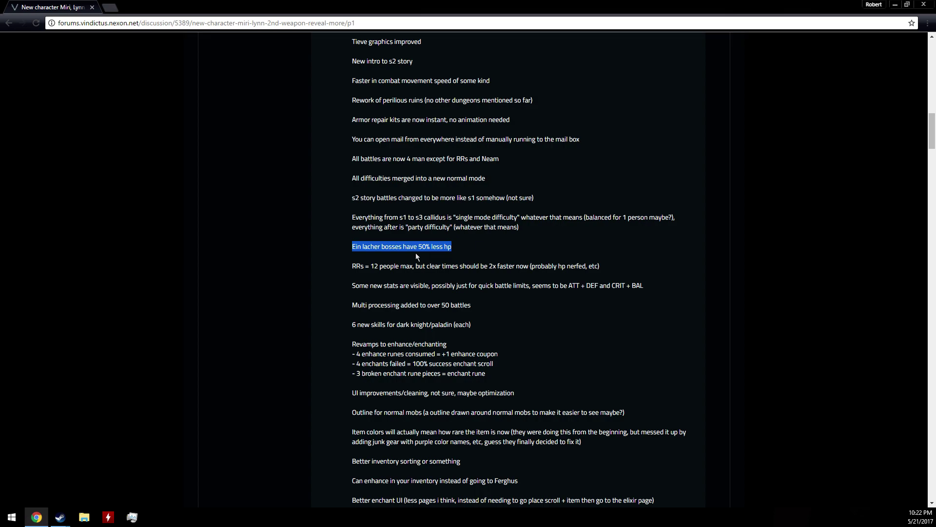
drag(352, 265, 401, 273)
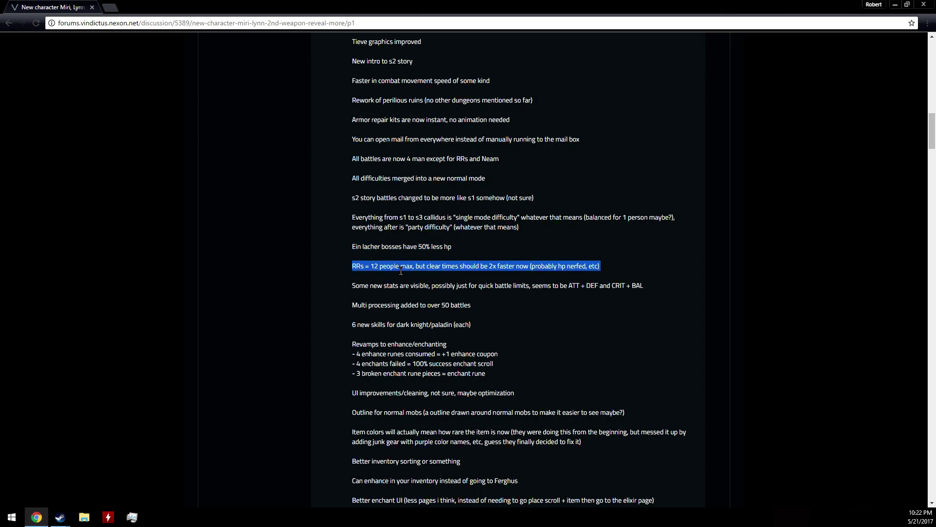
click(362, 266)
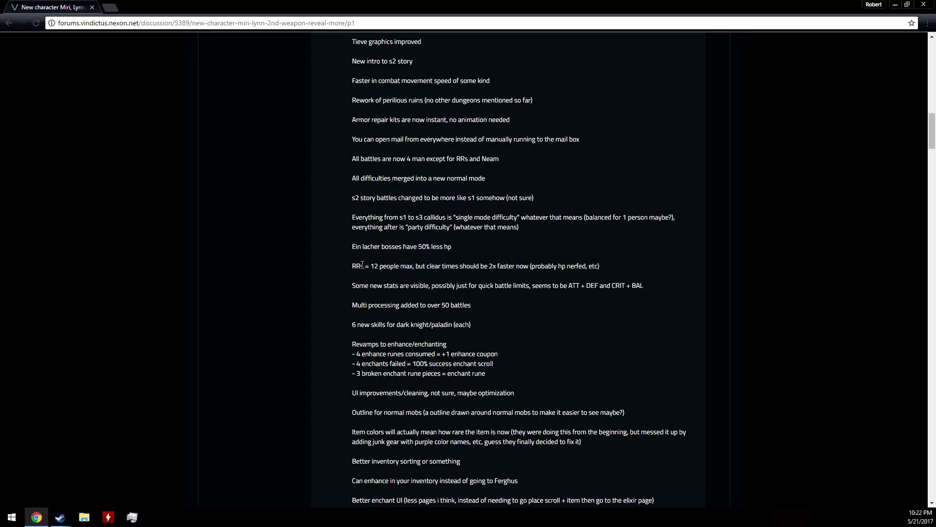
drag(394, 266, 442, 266)
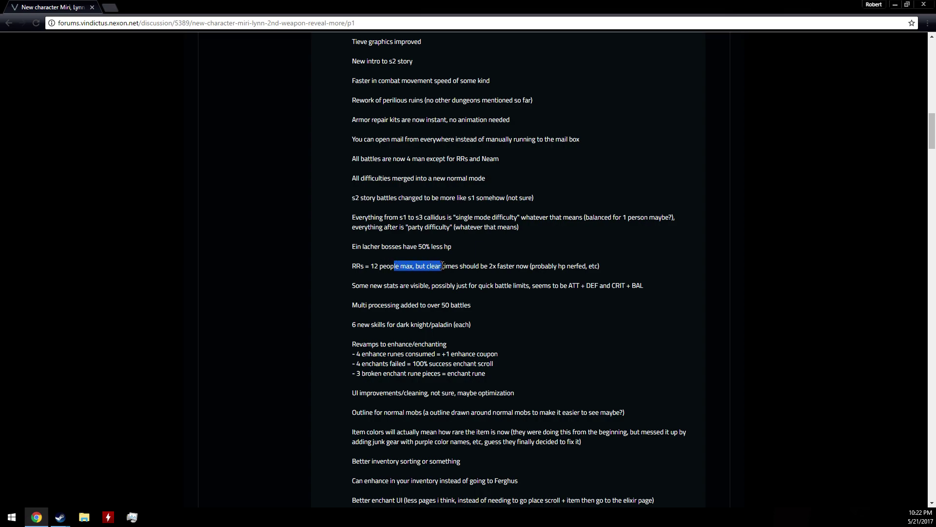
click(603, 266)
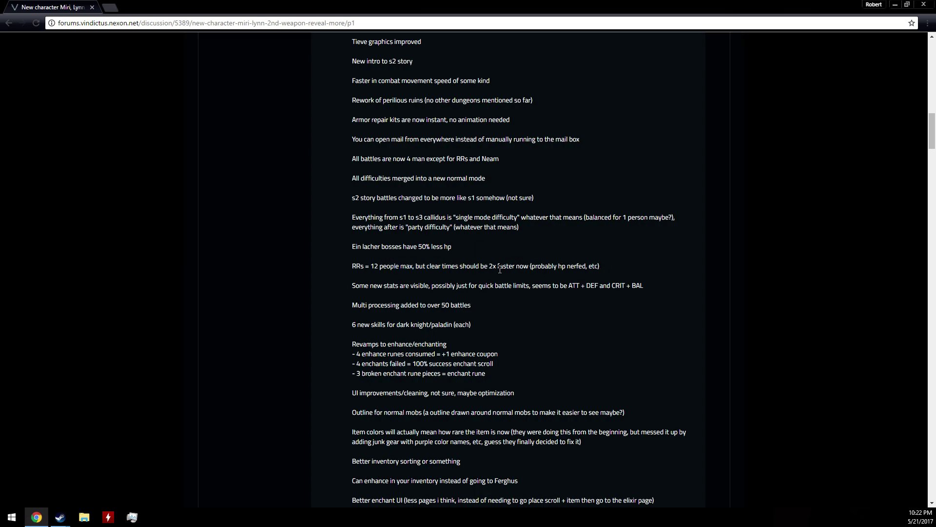
drag(490, 266, 590, 266)
click(590, 267)
drag(350, 287, 369, 285)
scroll(361, 279, down, 3)
scroll(362, 279, down, 1)
click(364, 266)
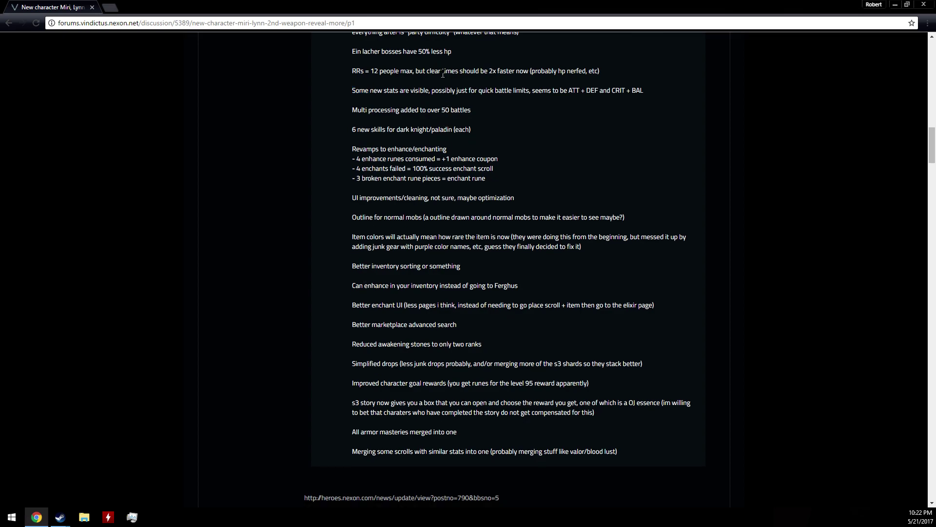
Read the new stats (ATT + DEF, CRIT + BAL), multi processing and 6 new skills lines.
drag(445, 90, 716, 85)
click(565, 92)
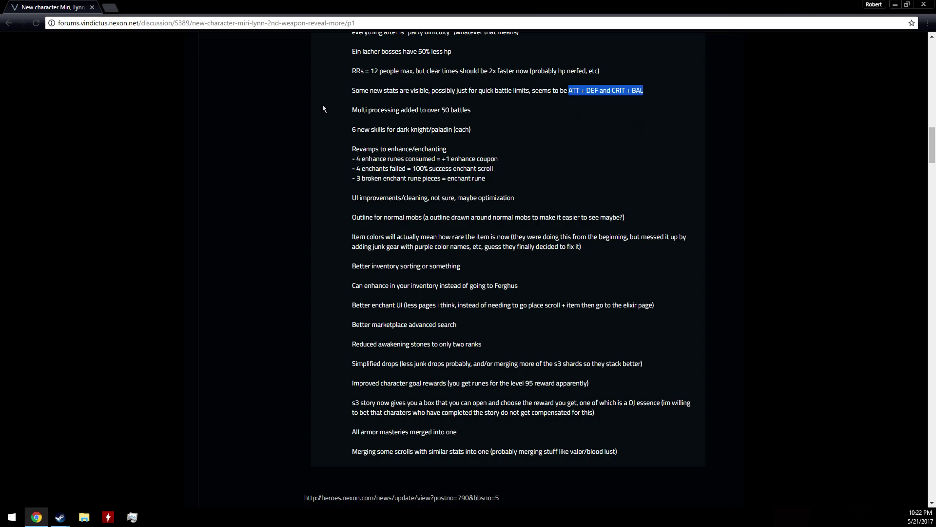
drag(323, 109, 485, 112)
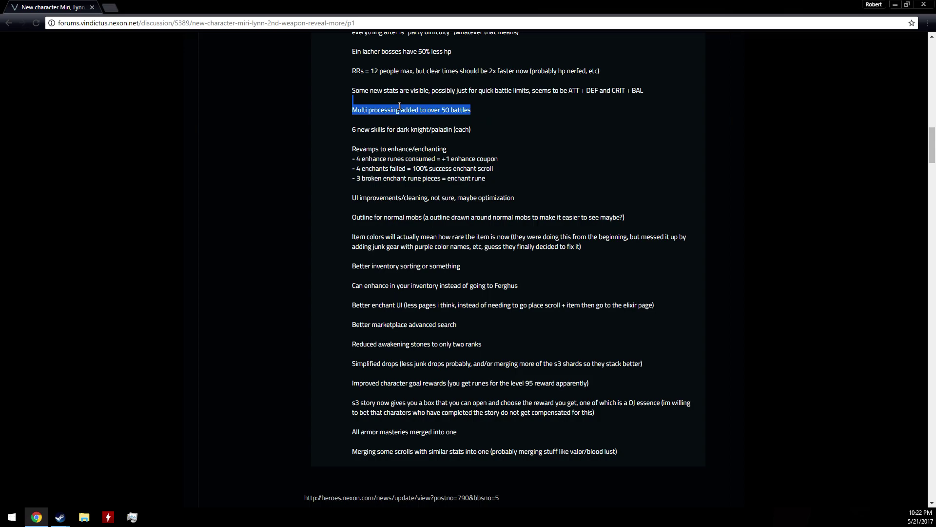
triple_click(358, 130)
click(357, 133)
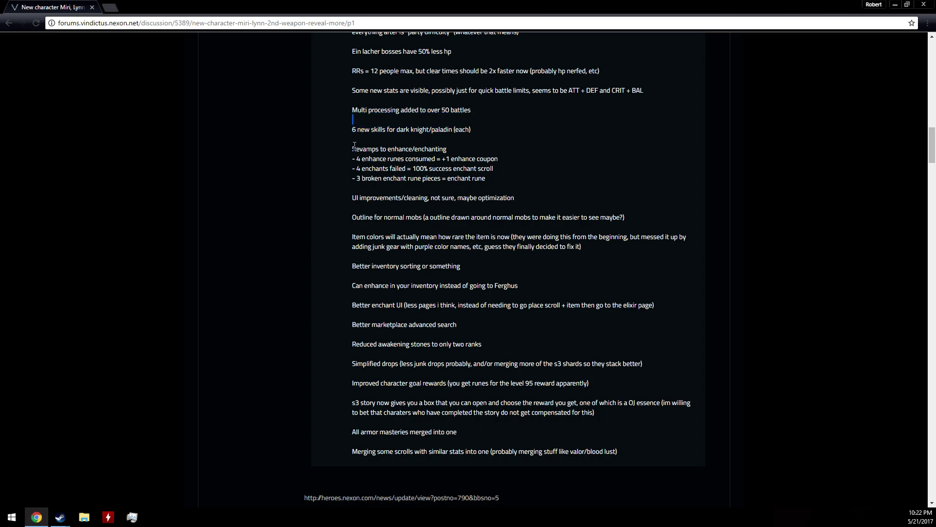
Highlight the Revamps to enhance/enchanting block, including the failed-enchant and broken rune pieces bullets.
drag(355, 146, 362, 149)
mouse_move(356, 158)
mouse_down()
mouse_move(483, 169)
mouse_move(501, 159)
mouse_up()
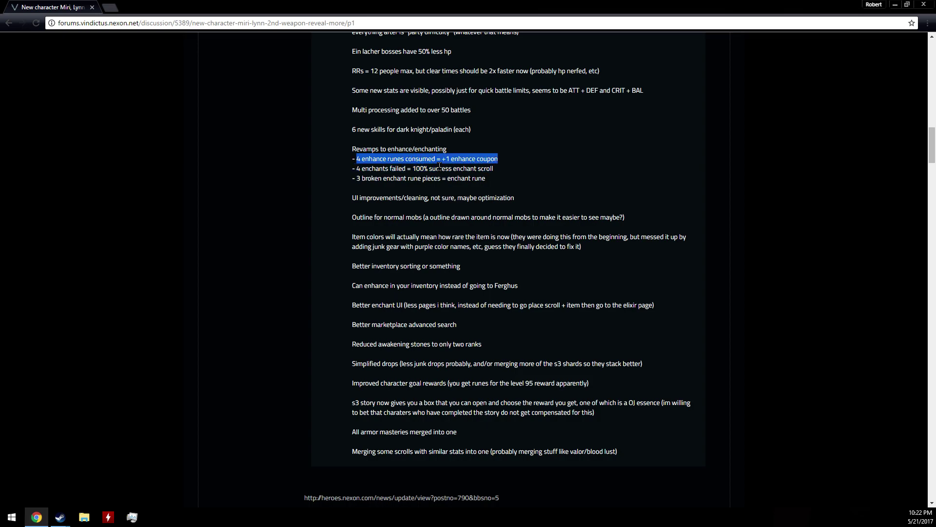
drag(357, 168, 496, 169)
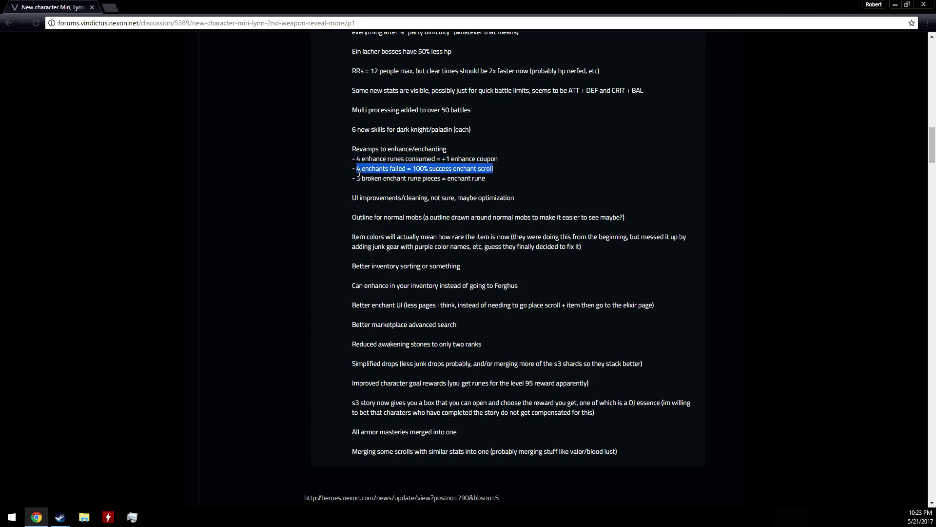
drag(356, 178, 487, 180)
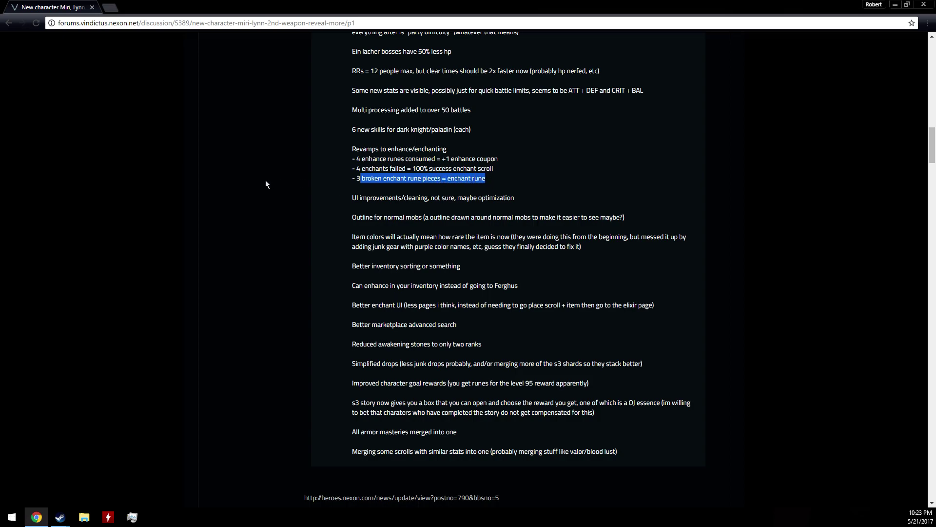
drag(361, 168, 554, 148)
drag(488, 179, 278, 150)
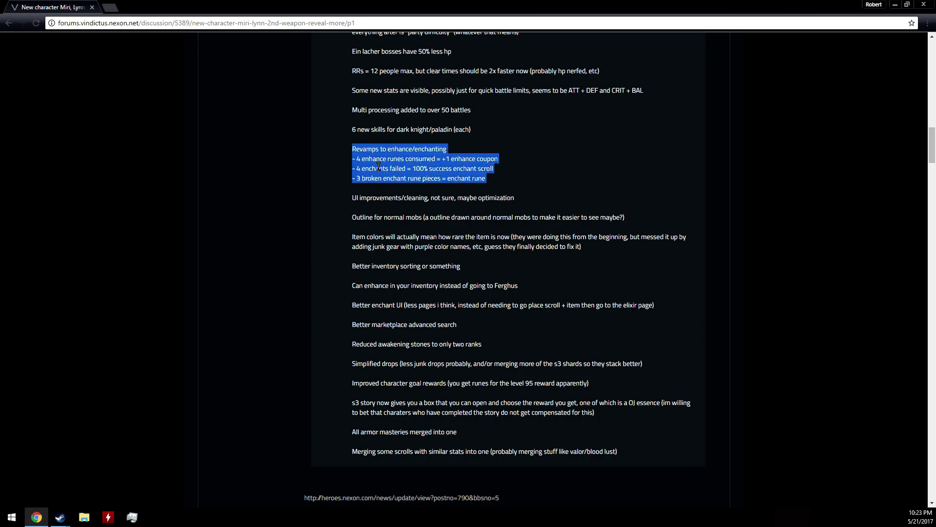
Read and highlight the UI improvements line, narrowing to 'maybe optimization'.
click(351, 192)
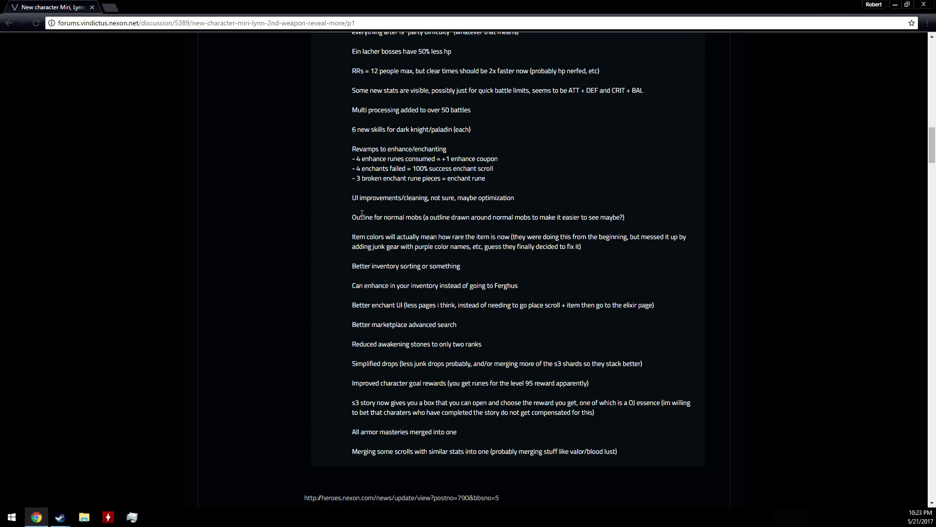
drag(351, 199, 525, 202)
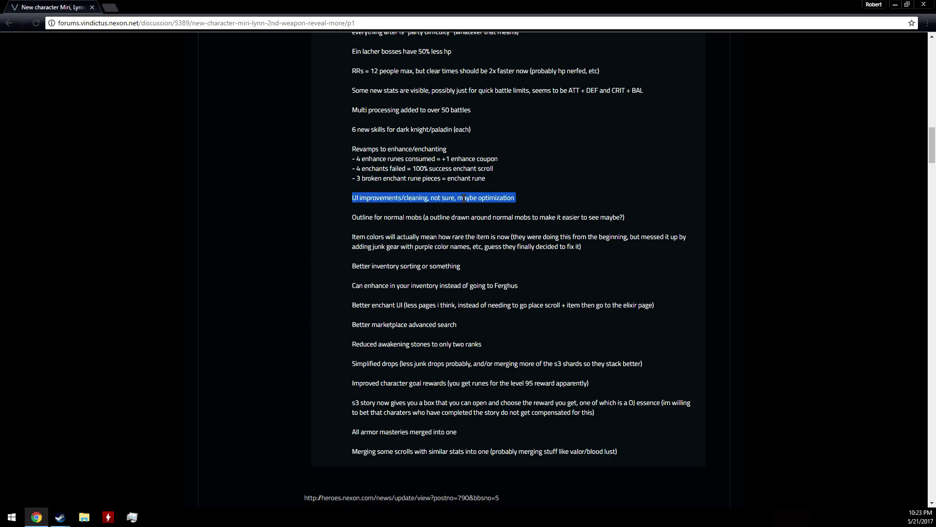
mouse_move(459, 197)
mouse_down()
mouse_move(535, 198)
mouse_move(506, 198)
mouse_up()
click(521, 196)
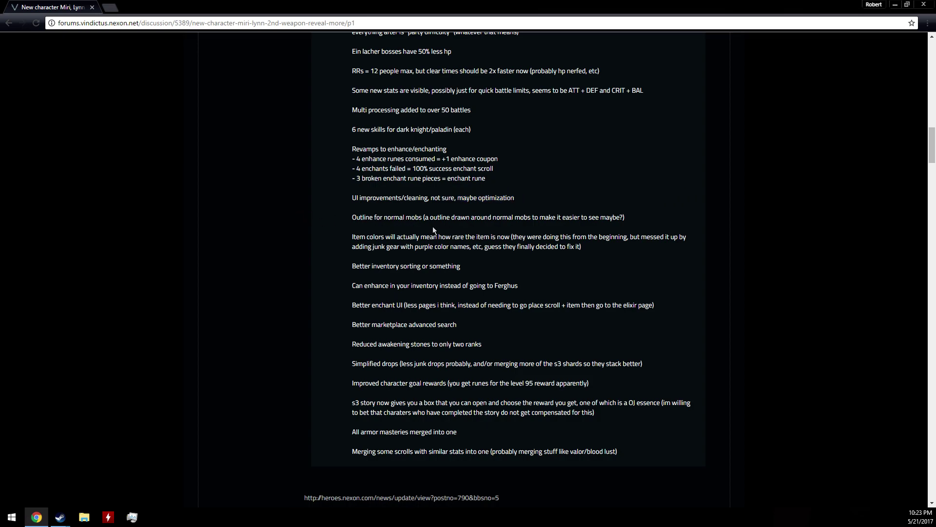
Read the Outline for normal mobs, Item colors and Better inventory sorting lines.
drag(606, 217, 463, 218)
click(396, 224)
drag(349, 239, 449, 237)
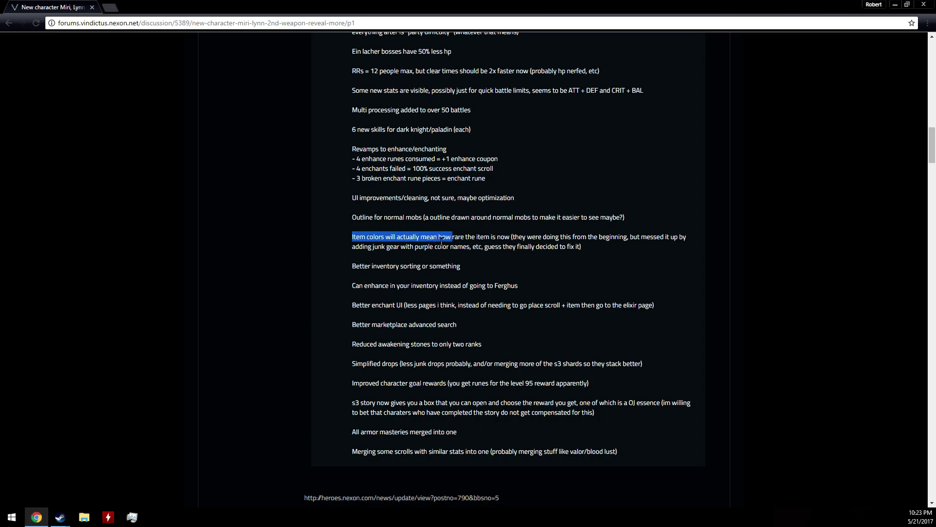
click(469, 239)
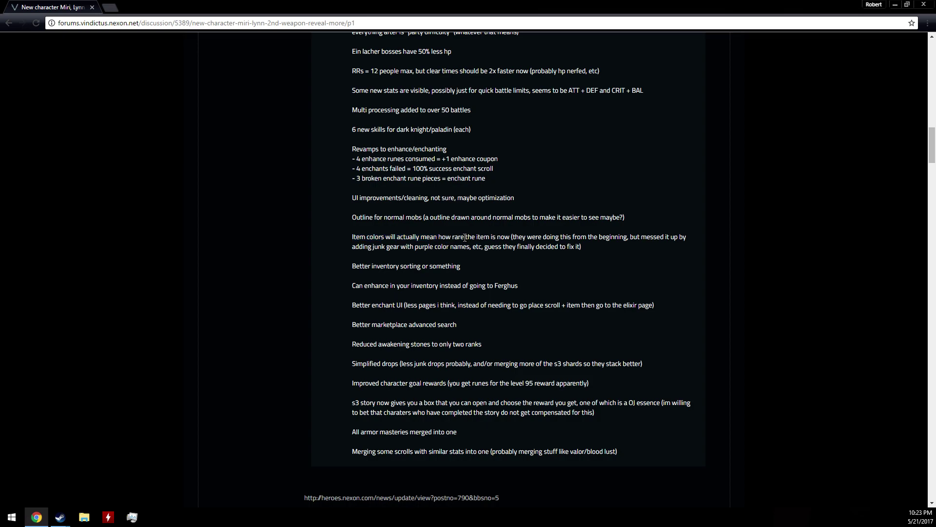
drag(353, 238, 581, 248)
click(595, 247)
drag(356, 266, 461, 266)
scroll(483, 266, down, 3)
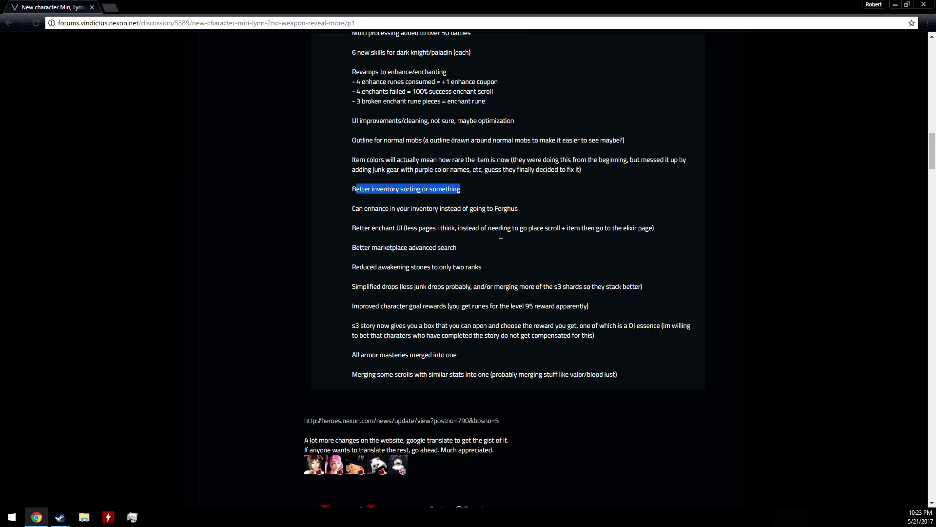
scroll(499, 223, up, 1)
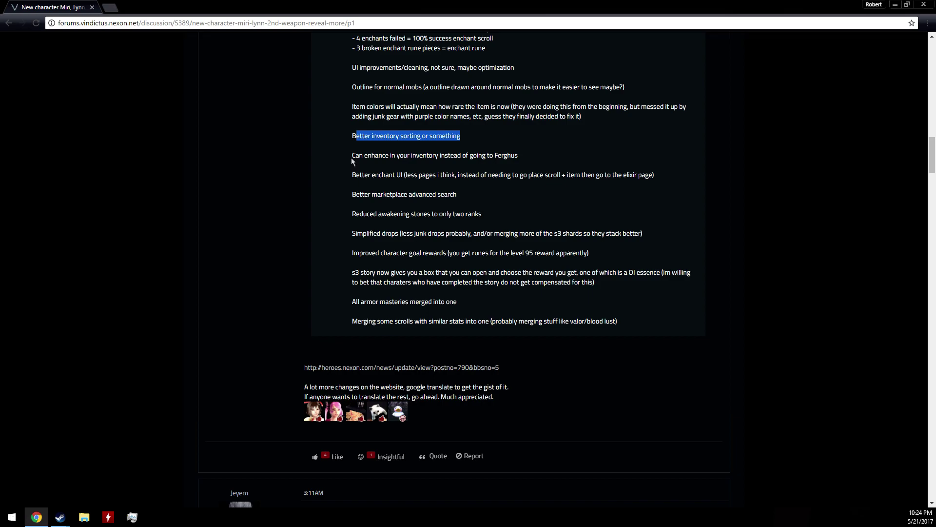
drag(351, 155, 519, 158)
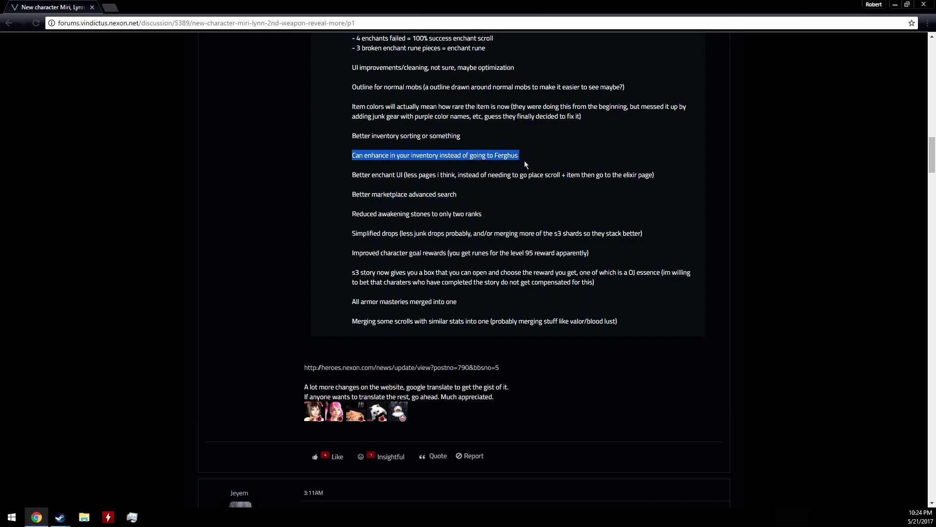
drag(353, 174, 531, 170)
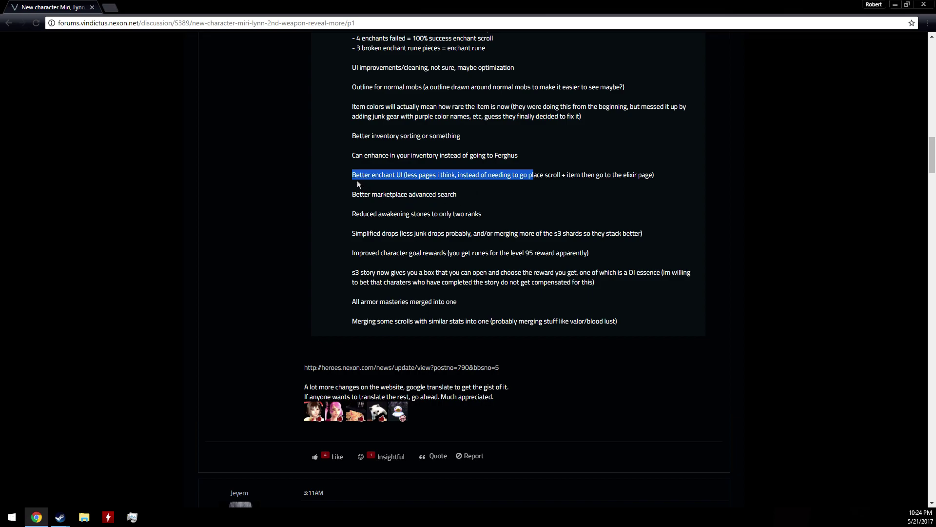
drag(357, 193, 458, 195)
click(378, 212)
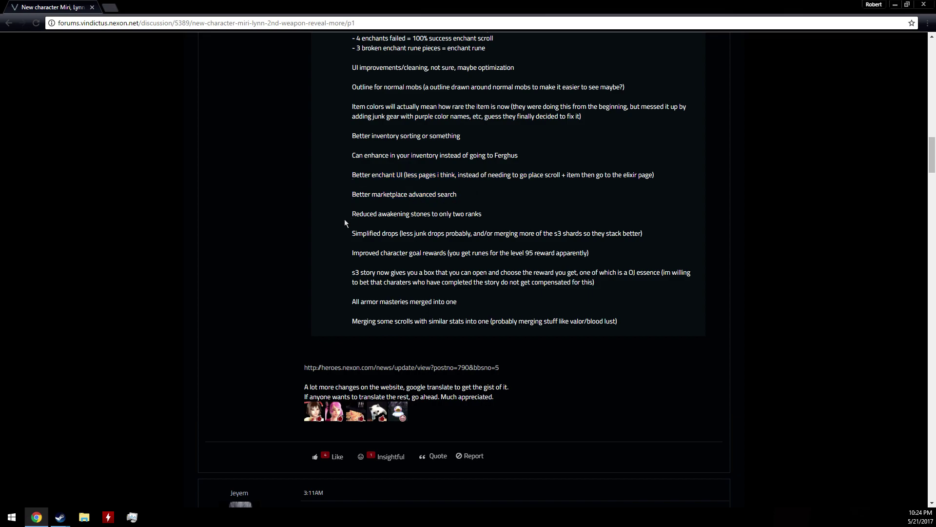
drag(353, 213, 493, 213)
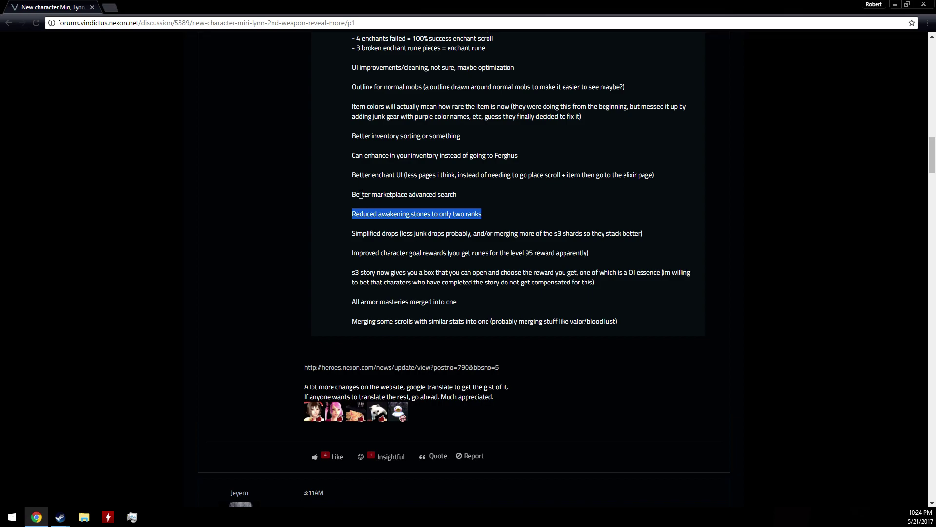
drag(352, 233, 588, 252)
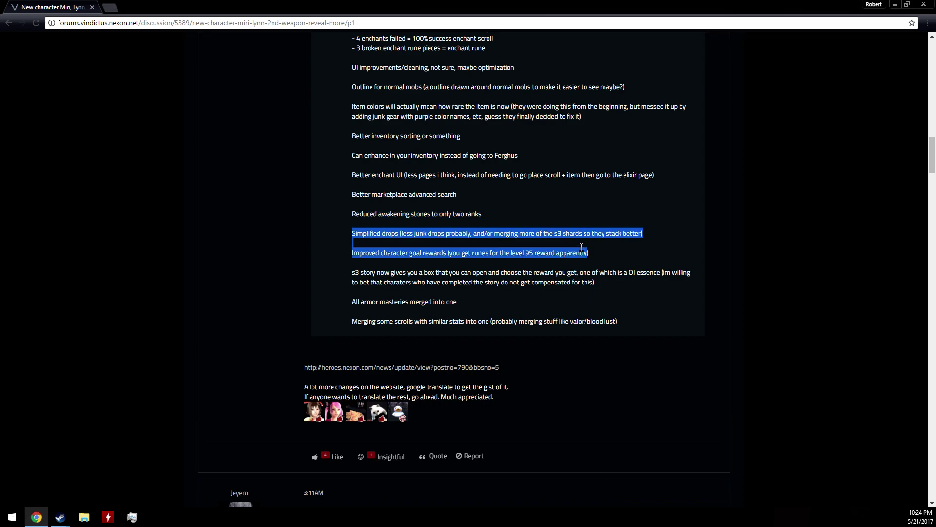
click(533, 248)
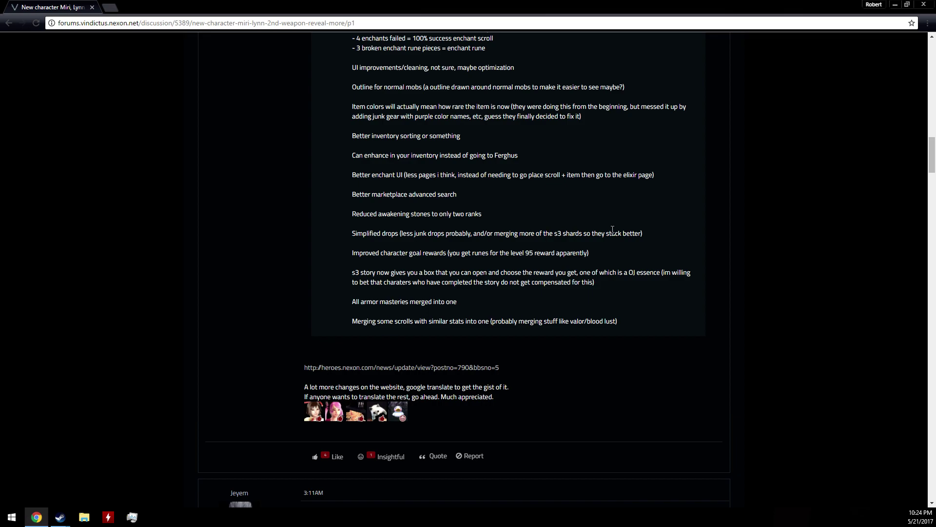
mouse_move(644, 234)
mouse_down()
mouse_move(350, 236)
mouse_move(604, 258)
mouse_up()
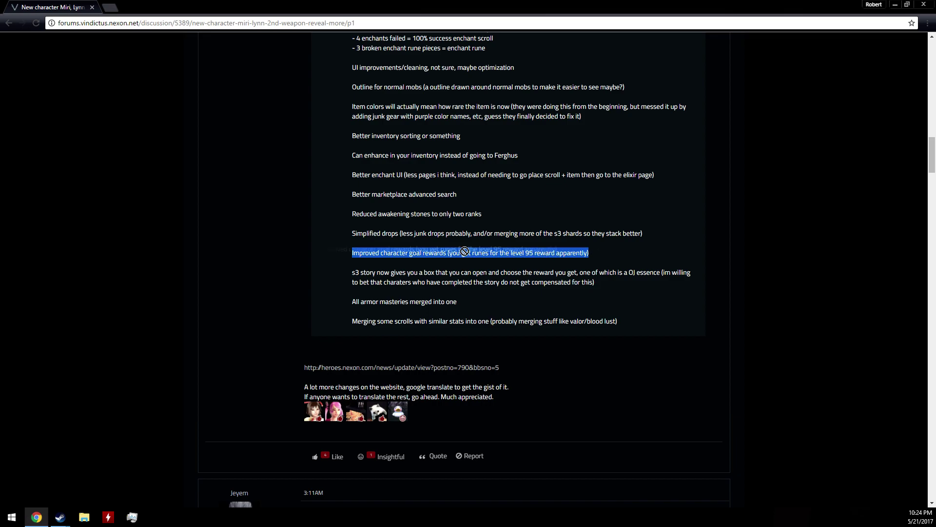
click(511, 249)
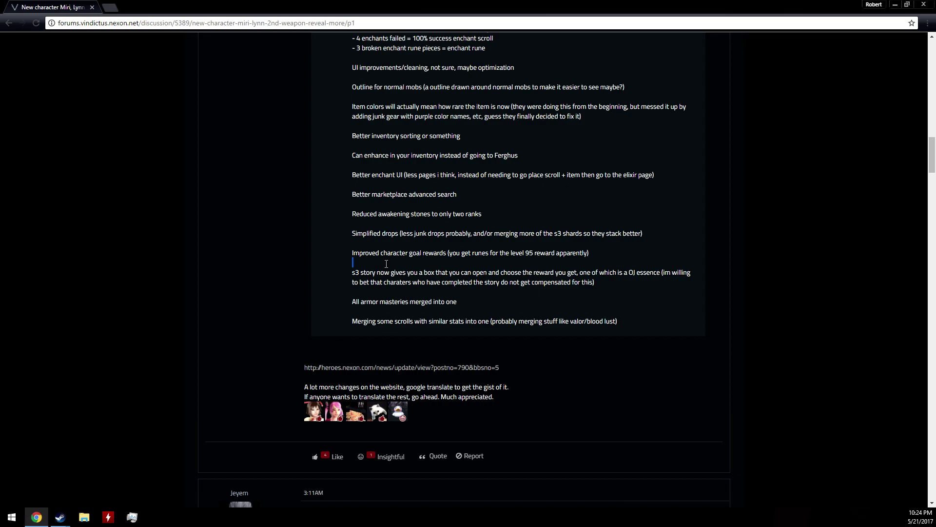
drag(353, 264, 533, 275)
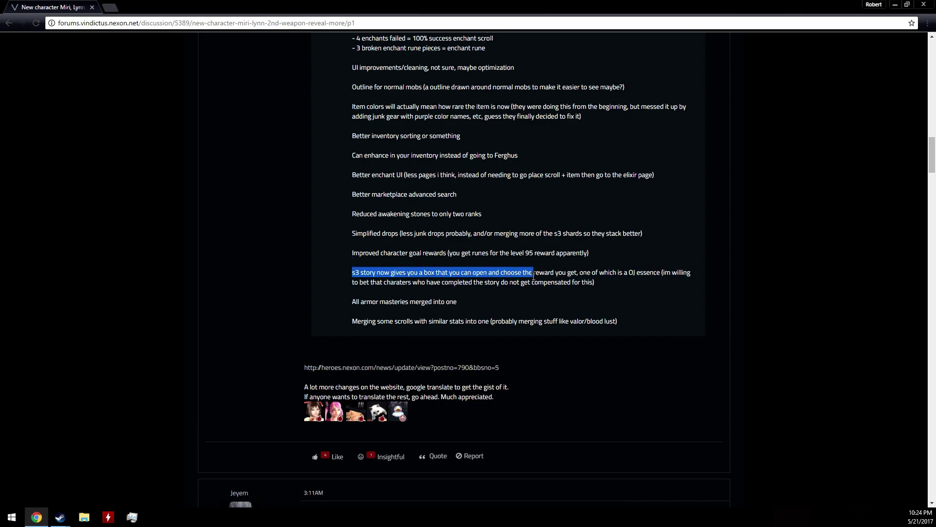
click(608, 291)
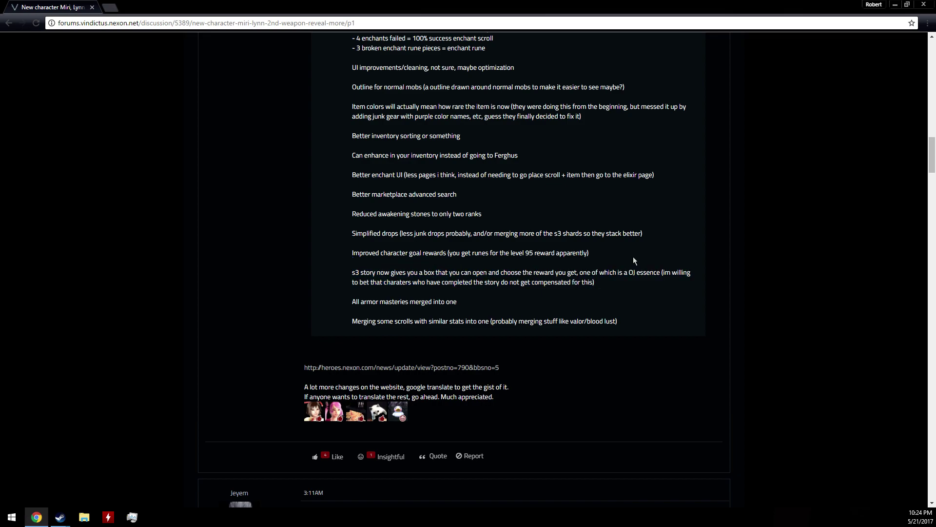
drag(396, 283, 570, 291)
click(622, 277)
drag(608, 286, 340, 275)
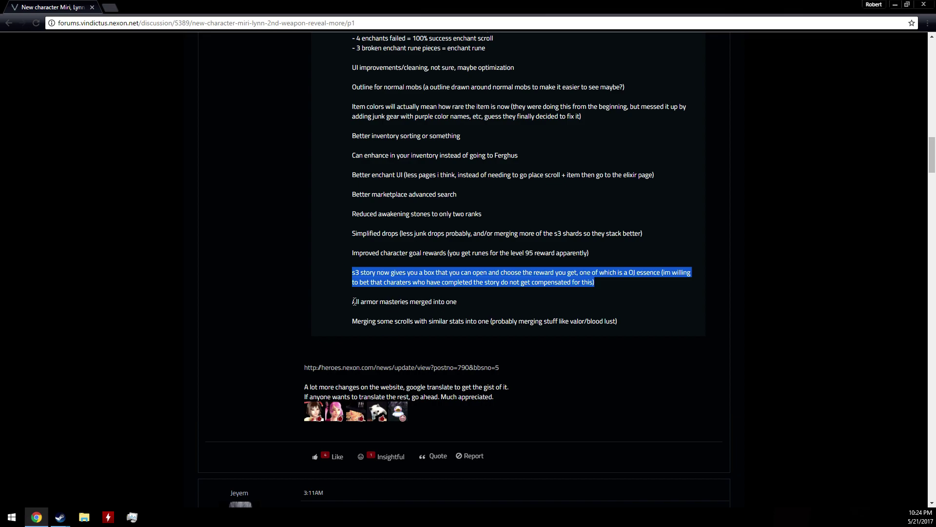
click(492, 295)
drag(491, 294, 486, 297)
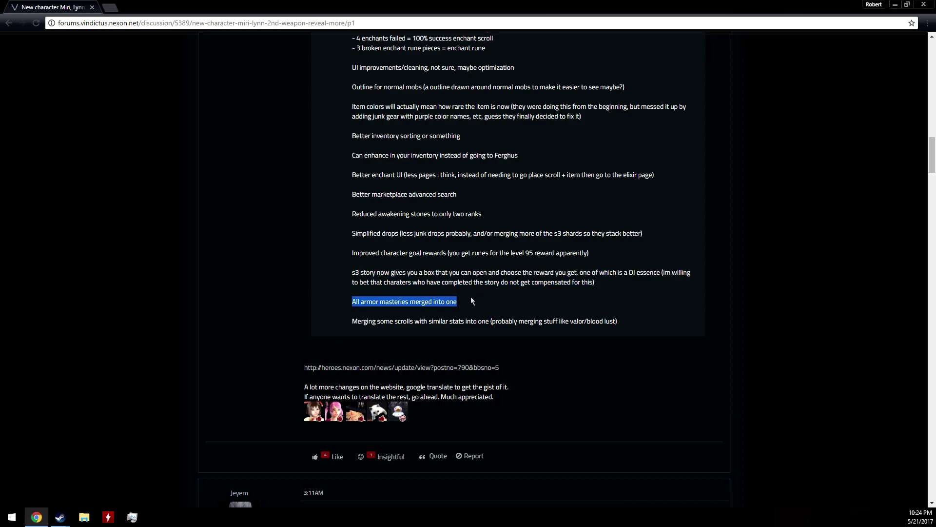
mouse_move(346, 320)
mouse_down()
mouse_move(603, 321)
mouse_move(492, 299)
mouse_up()
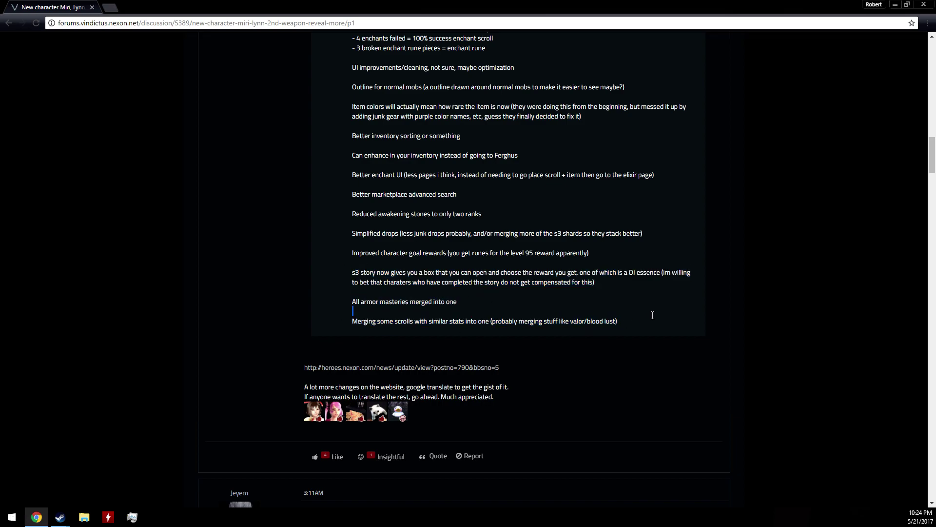
scroll(492, 302, down, 4)
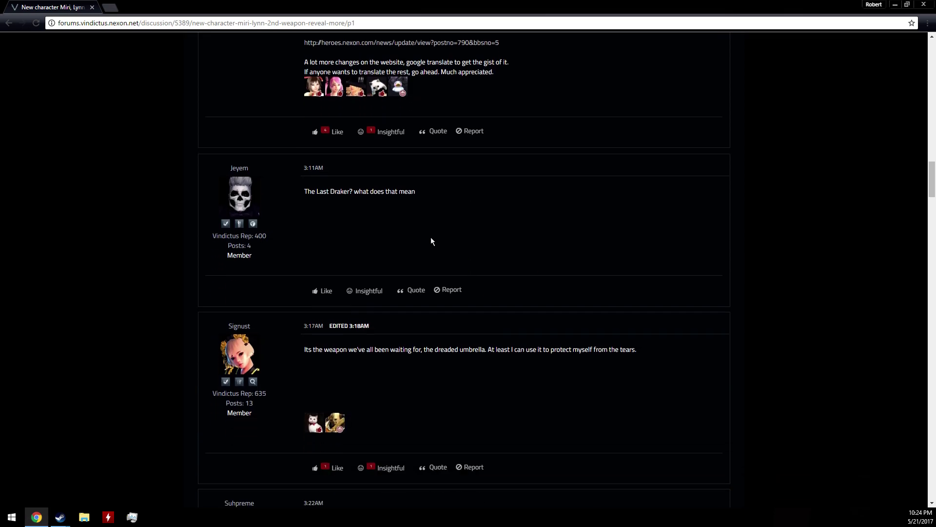
scroll(432, 241, down, 2)
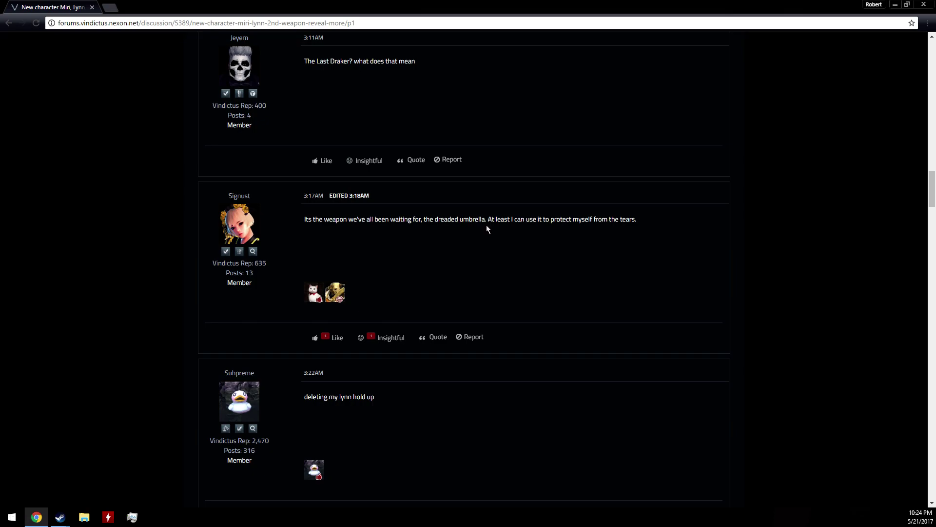
scroll(524, 229, down, 3)
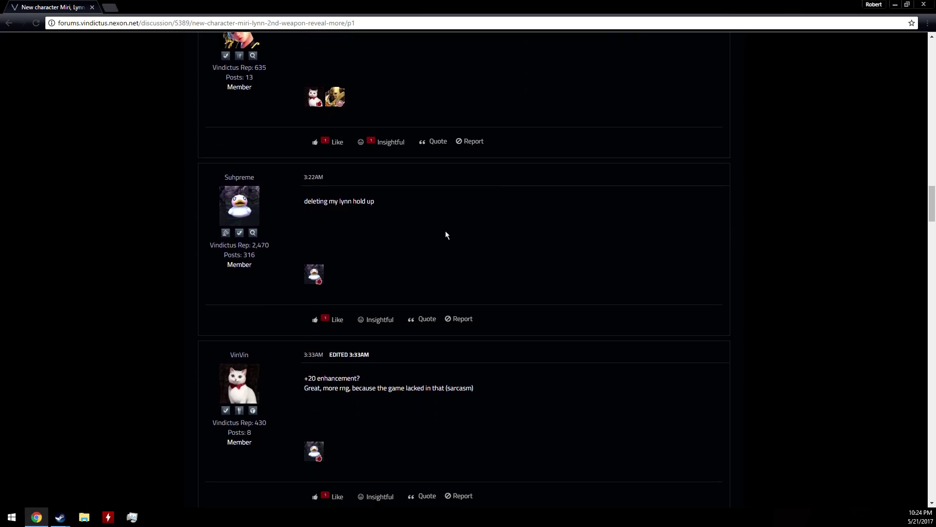
scroll(445, 231, down, 1)
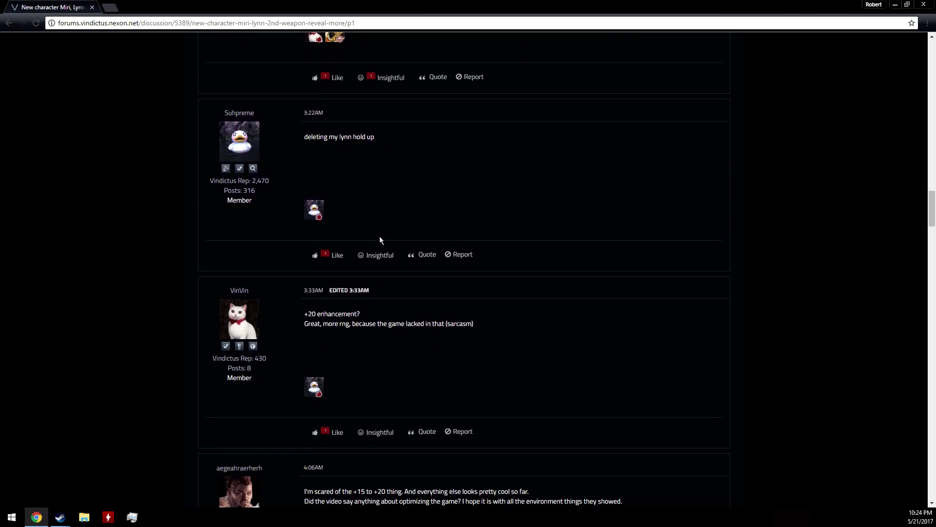
drag(306, 313, 516, 326)
Finish page 1's replies, including the post worried about +15 to +20, and go to page 2.
click(513, 323)
scroll(490, 299, down, 5)
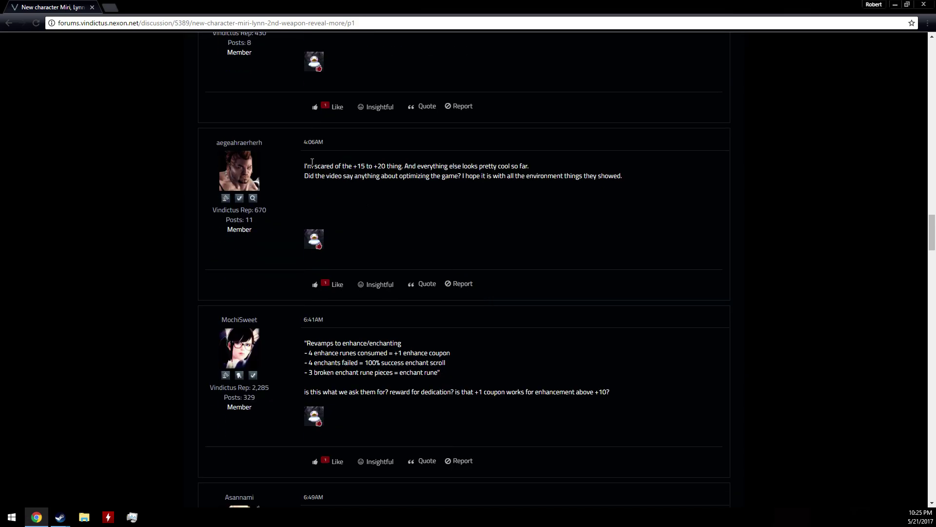
drag(302, 167, 599, 214)
click(571, 232)
scroll(368, 243, down, 2)
scroll(362, 233, down, 7)
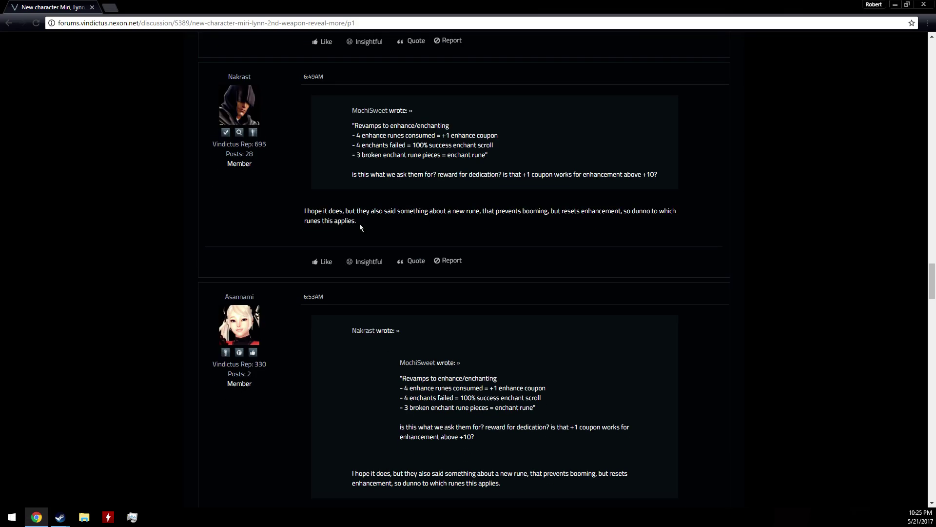
scroll(359, 229, down, 3)
scroll(359, 228, down, 2)
scroll(356, 227, down, 3)
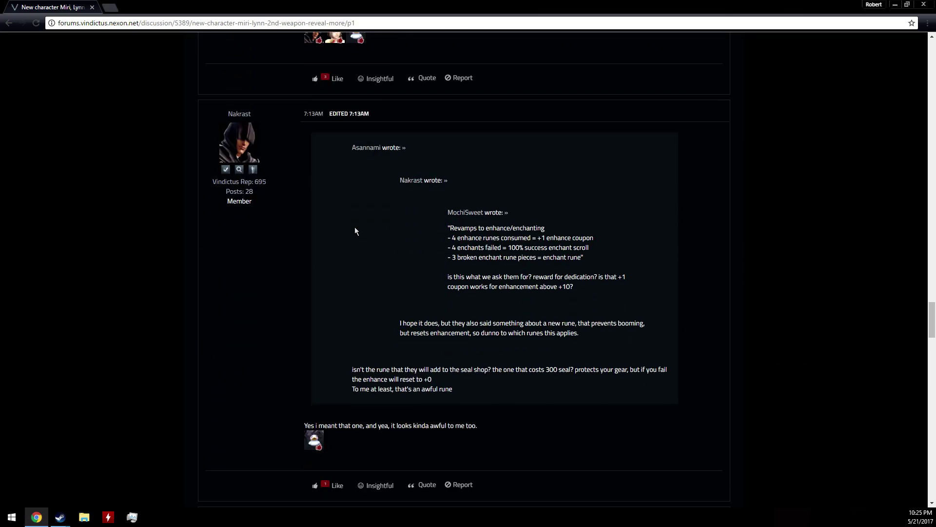
scroll(355, 227, down, 3)
scroll(354, 226, down, 1)
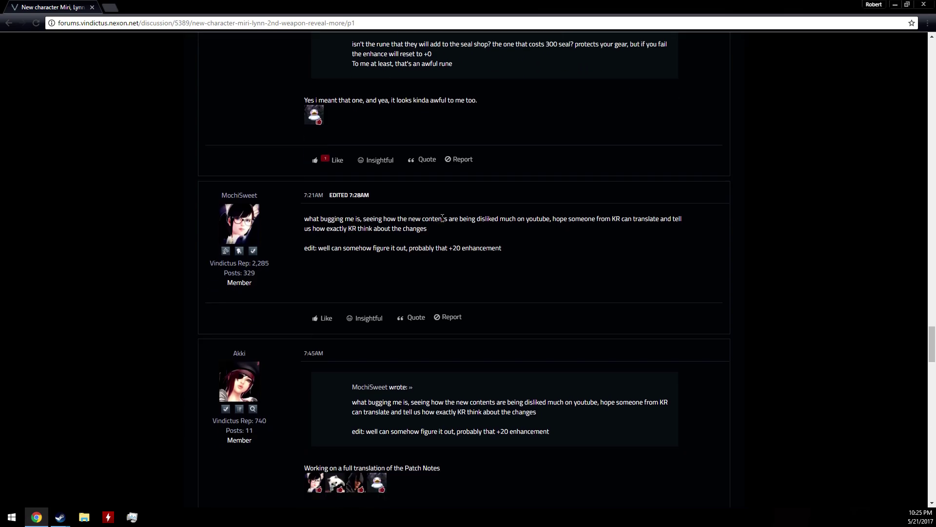
scroll(512, 232, down, 3)
scroll(446, 233, down, 2)
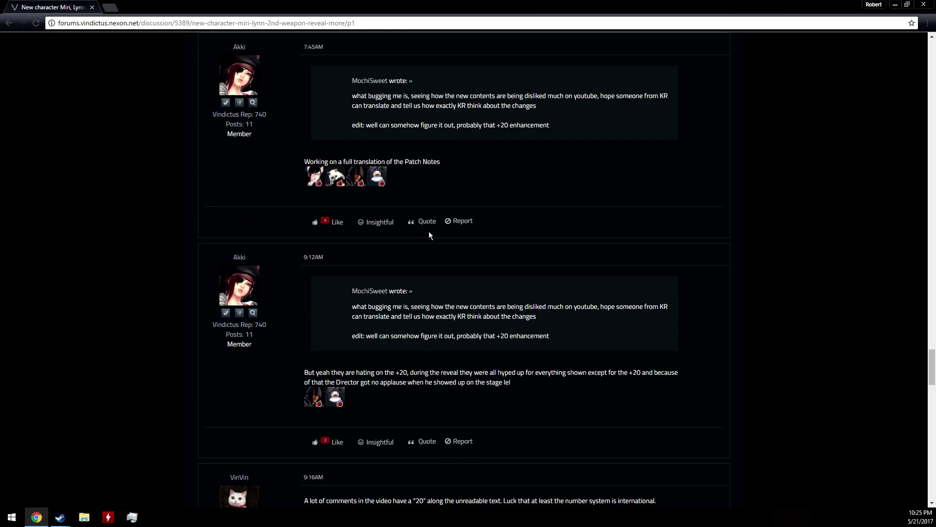
scroll(427, 233, down, 4)
scroll(423, 232, down, 4)
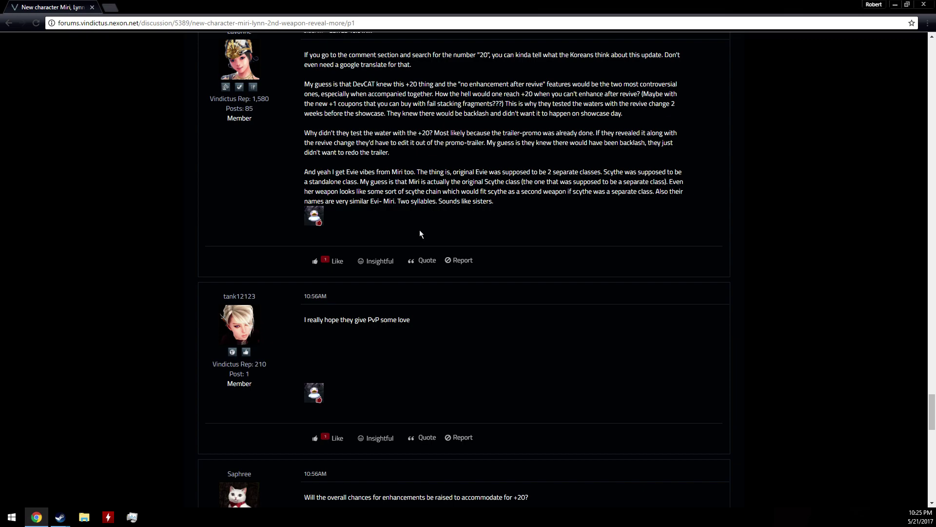
scroll(420, 233, down, 3)
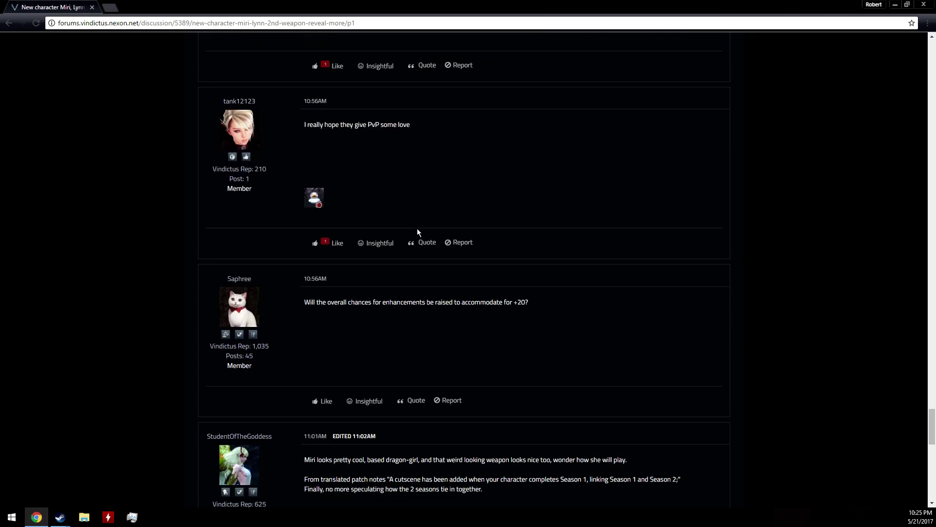
scroll(417, 229, down, 2)
scroll(417, 229, down, 2)
scroll(417, 229, down, 2)
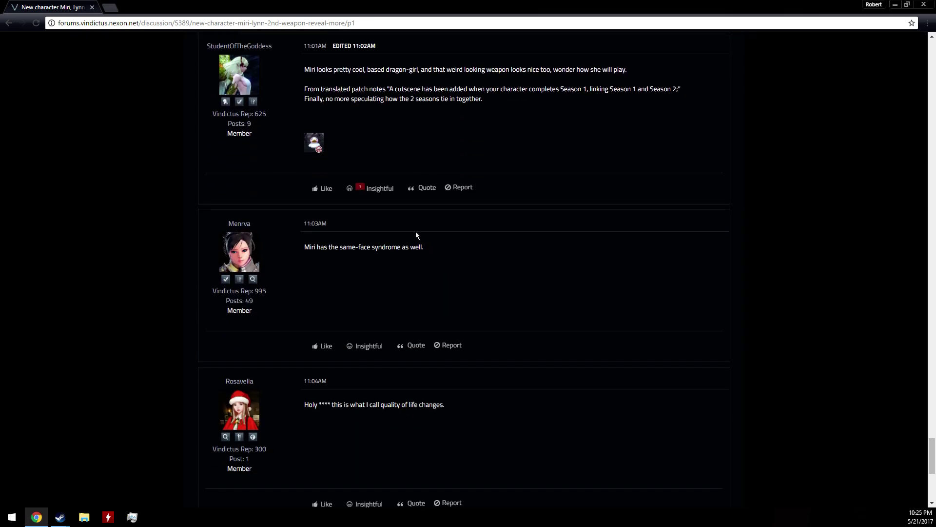
scroll(415, 235, down, 2)
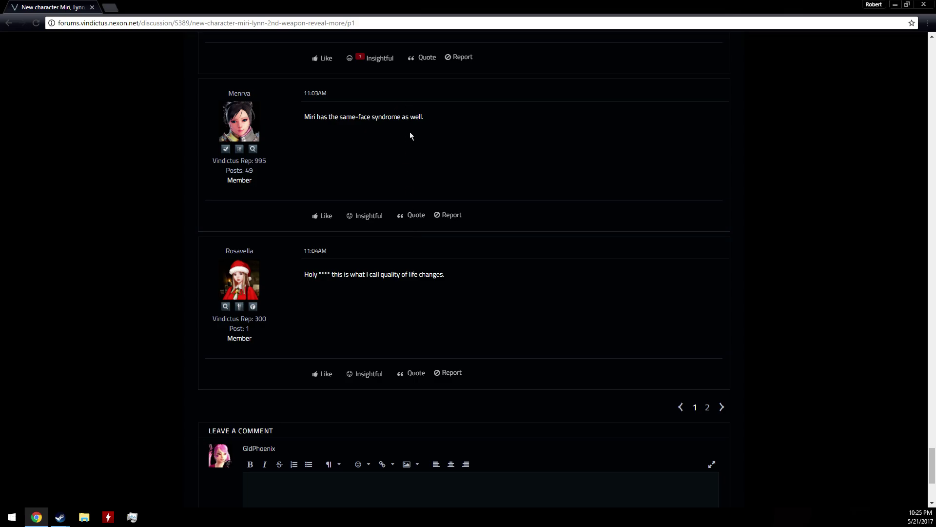
click(707, 410)
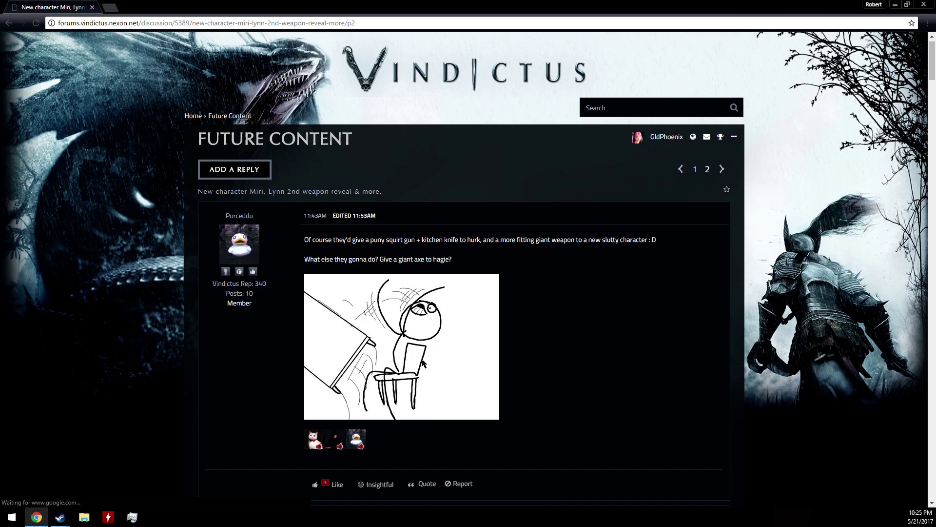
scroll(417, 292, down, 4)
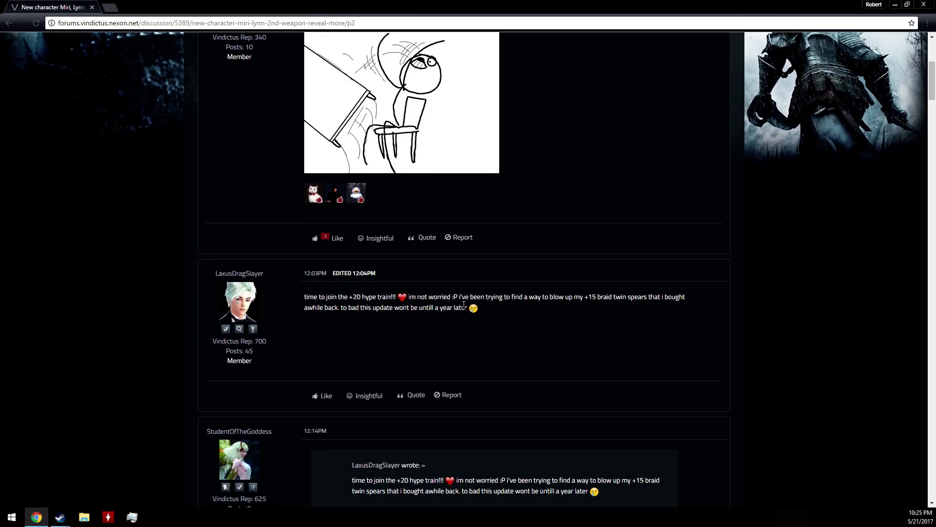
scroll(456, 303, down, 3)
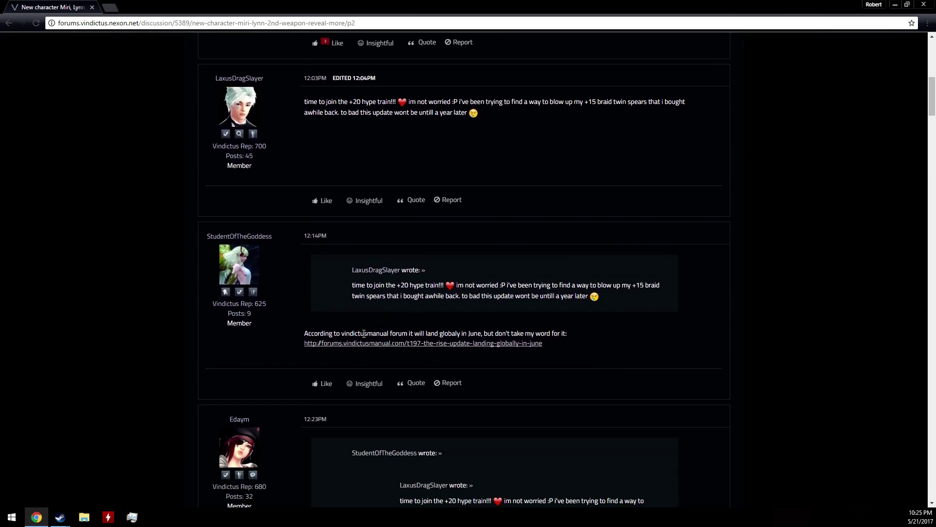
Highlight the reply about the June global release and open its vindictusmanual.com link.
mouse_move(304, 333)
mouse_down()
mouse_move(458, 341)
mouse_move(478, 333)
mouse_up()
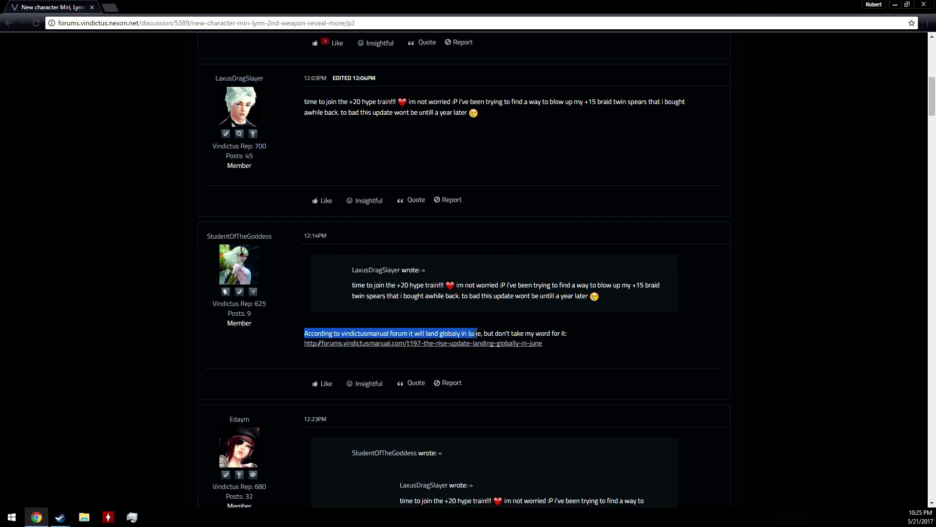
mouse_move(479, 332)
mouse_down()
mouse_move(641, 323)
mouse_move(621, 338)
mouse_up()
click(533, 352)
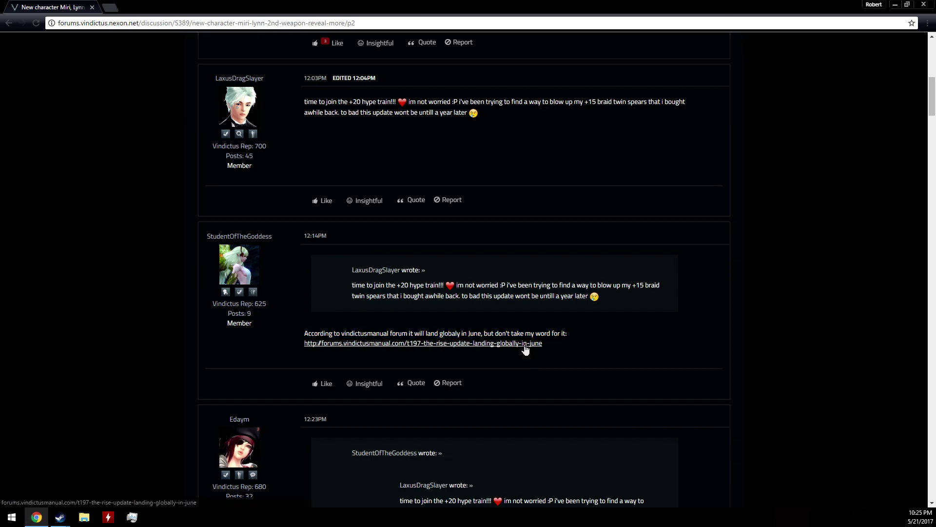
click(524, 344)
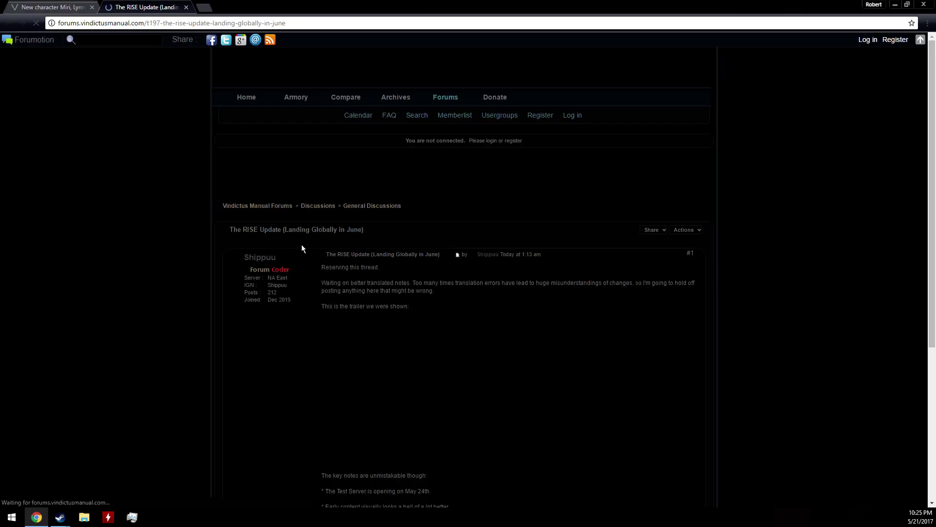
scroll(298, 239, down, 2)
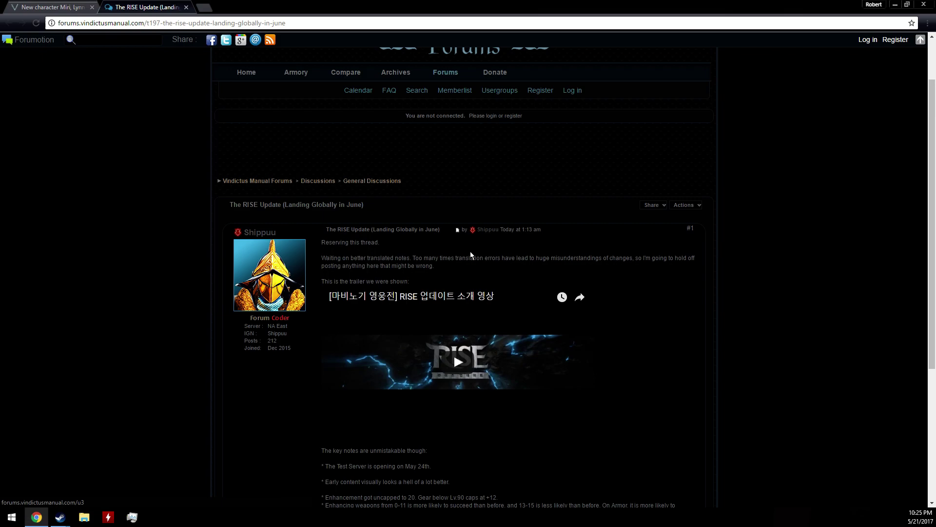
scroll(469, 251, down, 1)
scroll(462, 249, down, 1)
scroll(461, 249, up, 1)
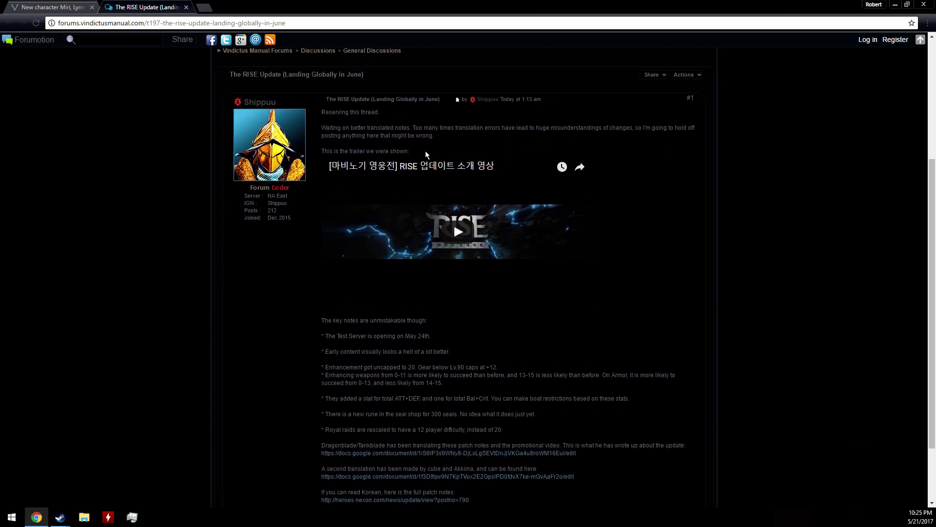
scroll(426, 151, down, 2)
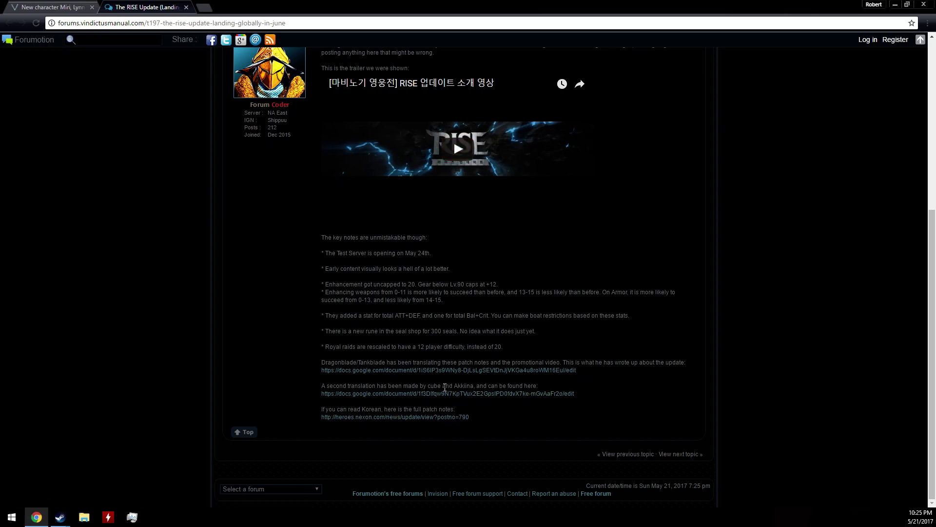
Open the first linked docs.google.com translated patch notes from the RISE Update post.
click(445, 377)
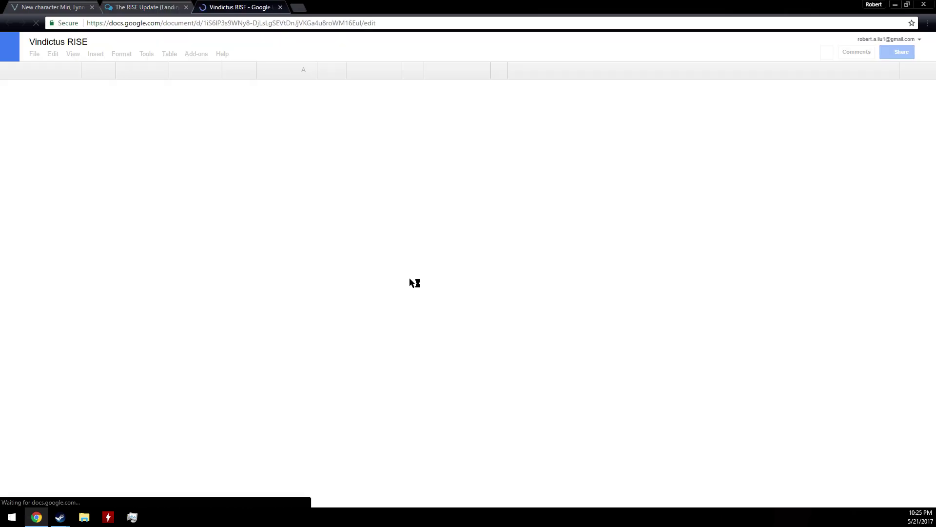
scroll(291, 223, down, 4)
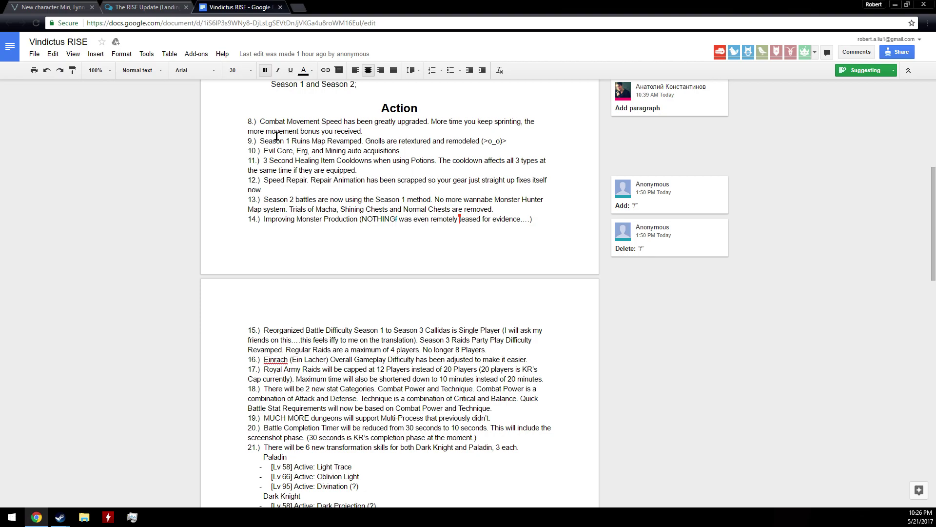
scroll(275, 147, down, 1)
scroll(268, 161, down, 1)
scroll(266, 154, down, 3)
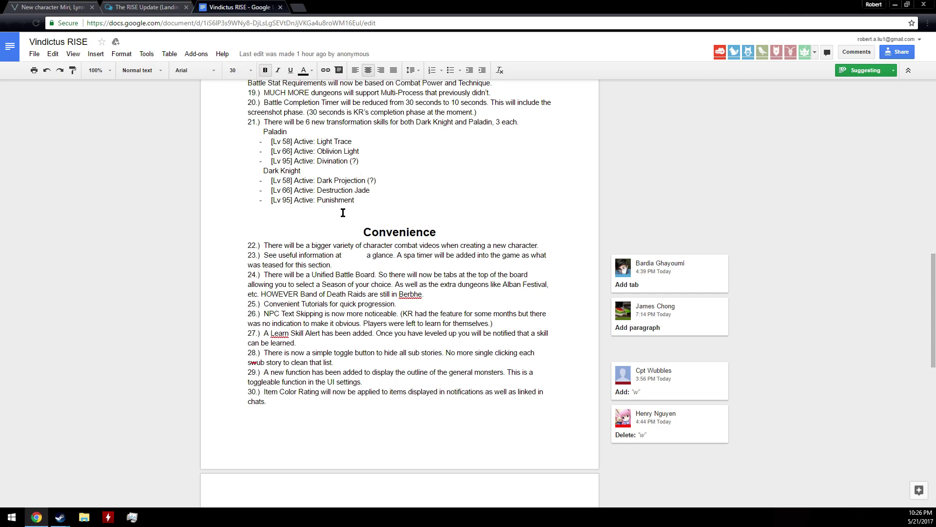
scroll(339, 224, down, 4)
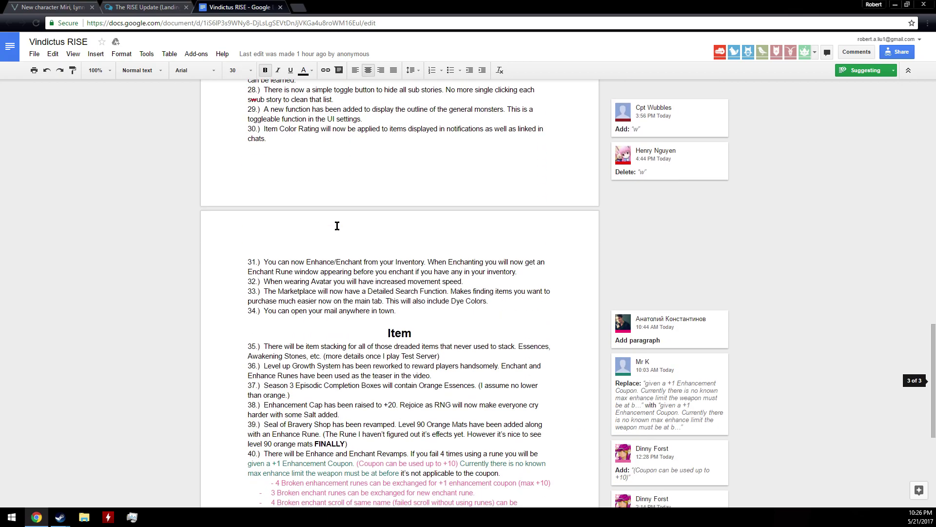
scroll(337, 224, down, 3)
scroll(337, 225, down, 2)
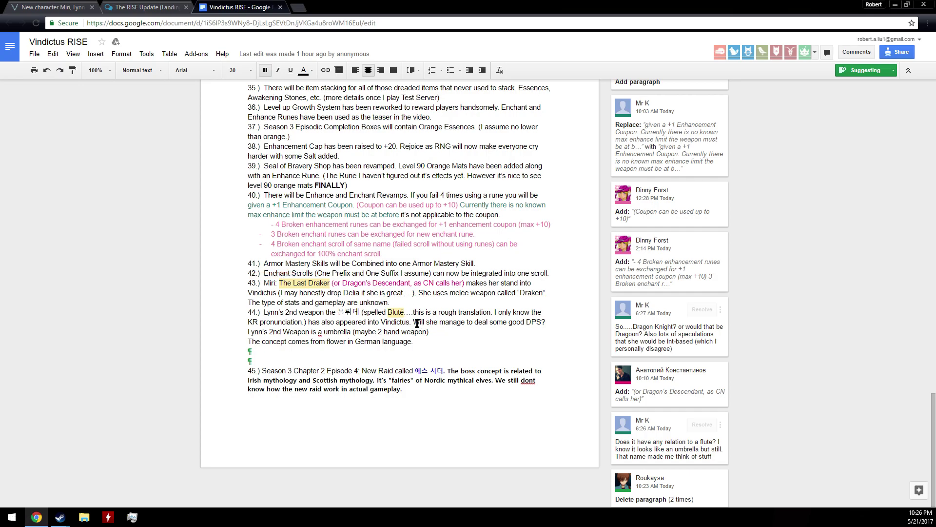
Highlight the sentences about Lynn's umbrella weapon, then close the Vindictus RISE doc.
drag(414, 322, 440, 327)
click(439, 326)
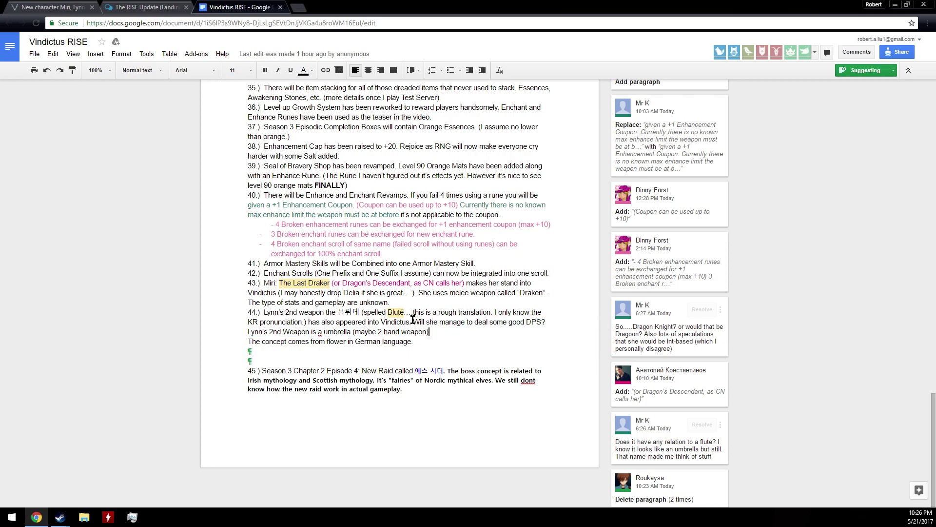
click(280, 8)
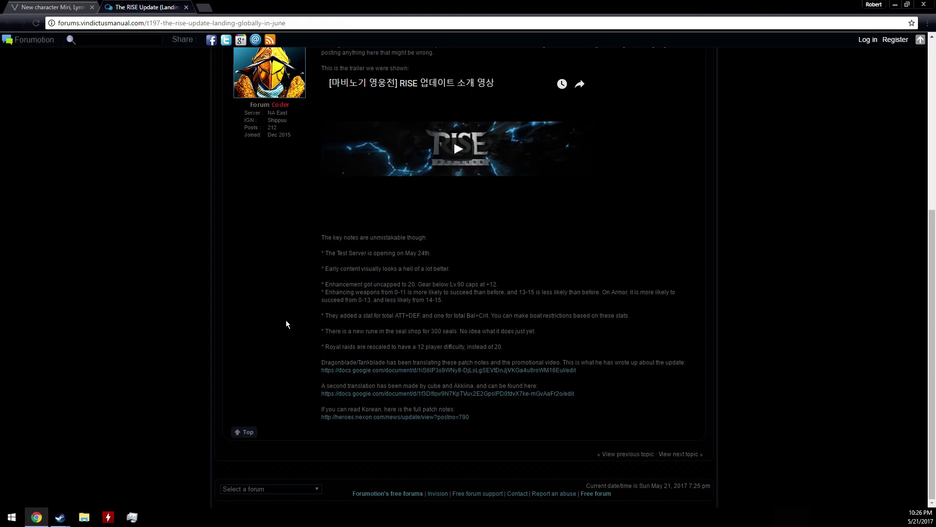
Close the RISE Update thread tab to return to the Miri thread's page 2.
click(186, 7)
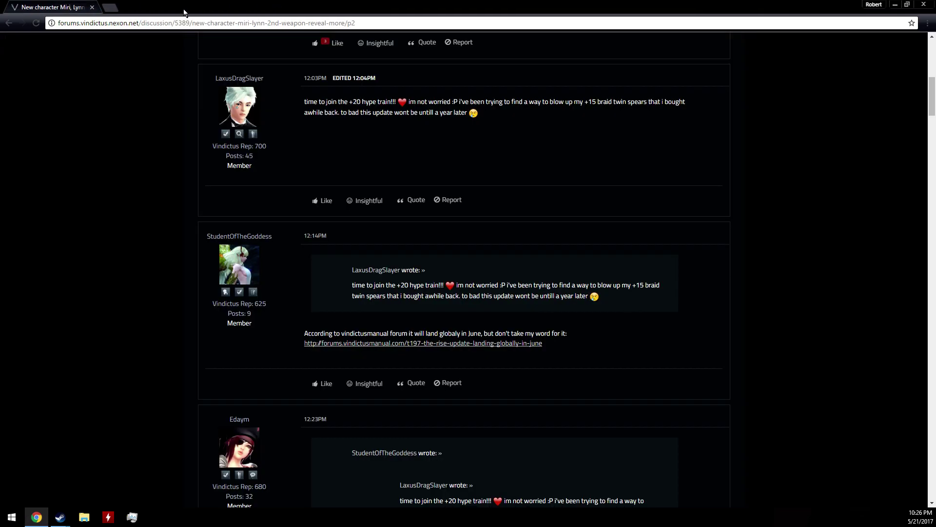
scroll(185, 285, down, 6)
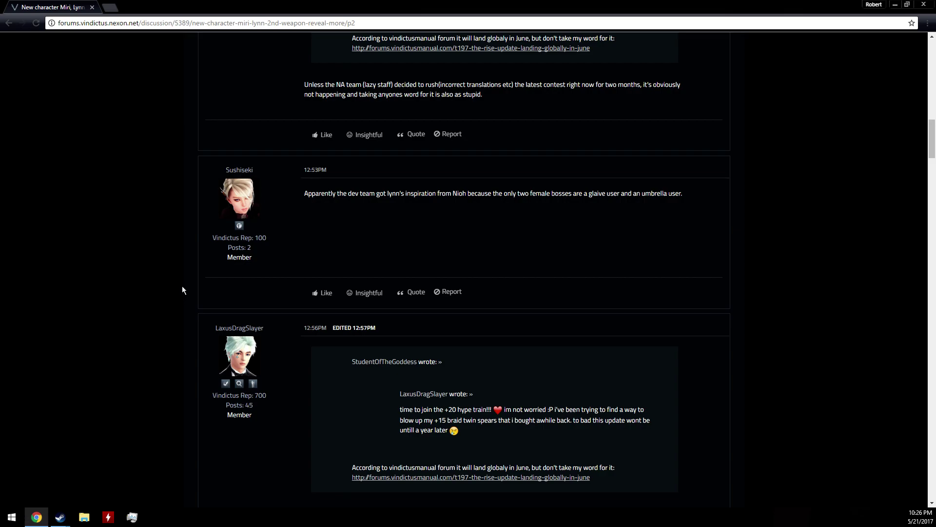
scroll(182, 286, down, 1)
scroll(182, 286, down, 5)
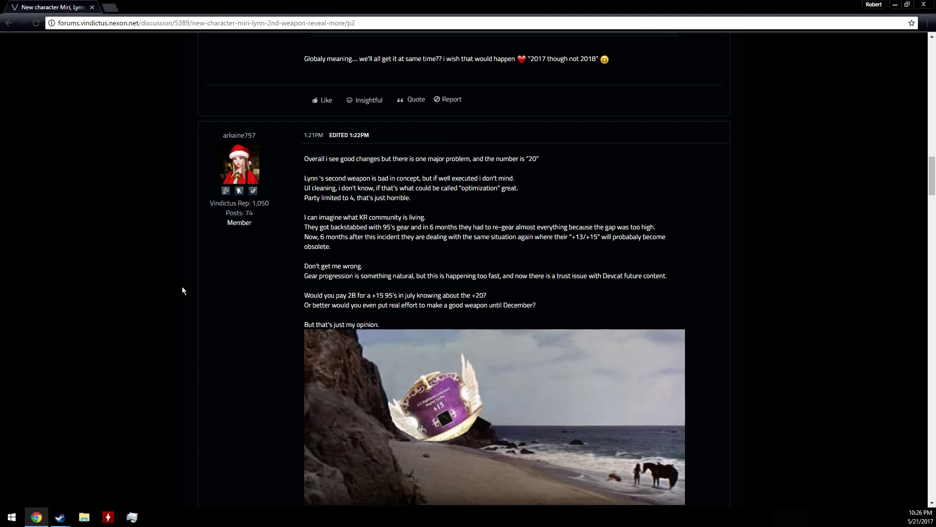
scroll(182, 287, down, 2)
scroll(182, 286, down, 4)
scroll(181, 284, down, 5)
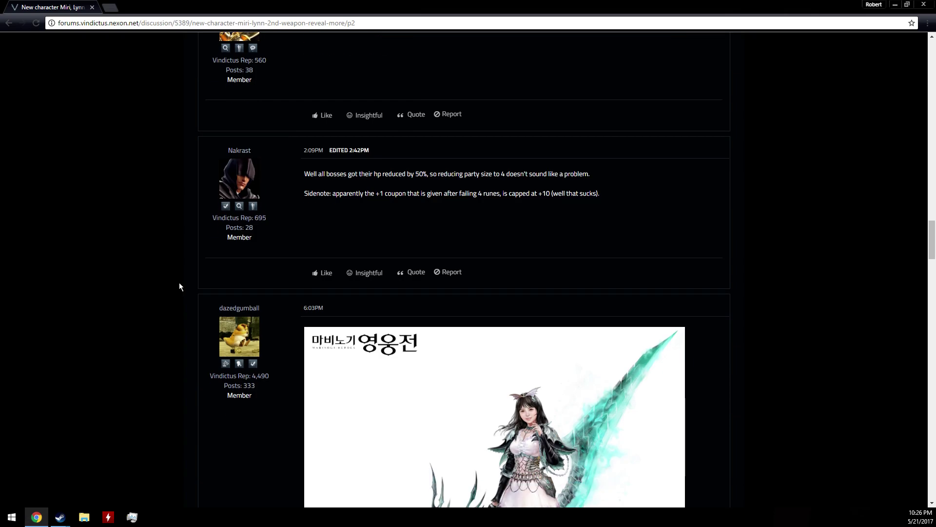
scroll(180, 282, down, 1)
scroll(179, 283, down, 1)
scroll(180, 283, down, 2)
scroll(180, 282, down, 2)
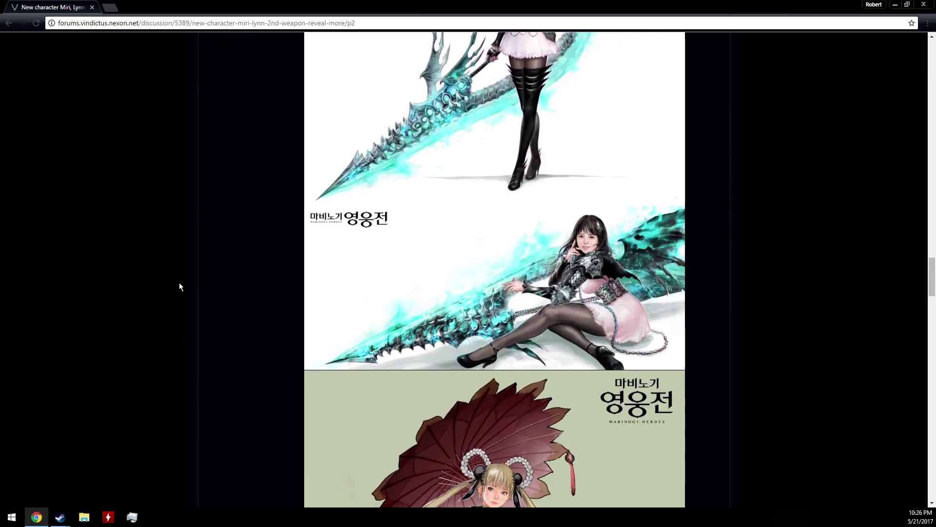
scroll(180, 286, down, 3)
scroll(180, 286, up, 2)
scroll(179, 285, up, 3)
scroll(535, 336, down, 6)
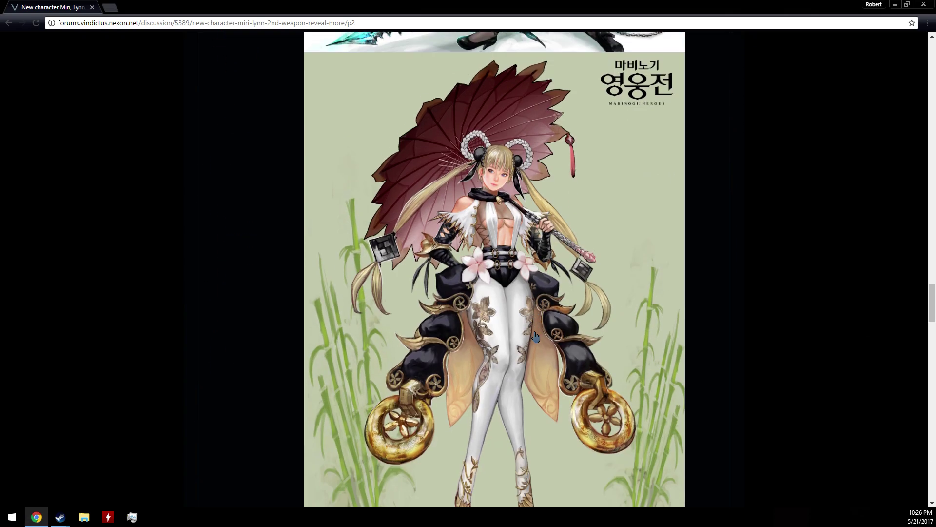
scroll(535, 335, down, 5)
scroll(469, 328, down, 5)
scroll(469, 329, up, 5)
scroll(468, 333, up, 1)
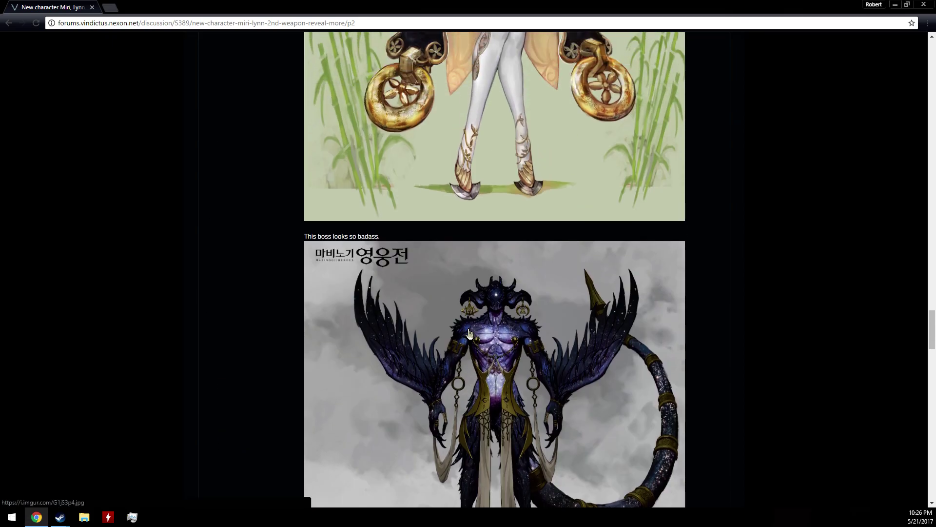
scroll(467, 322, down, 1)
scroll(479, 301, down, 2)
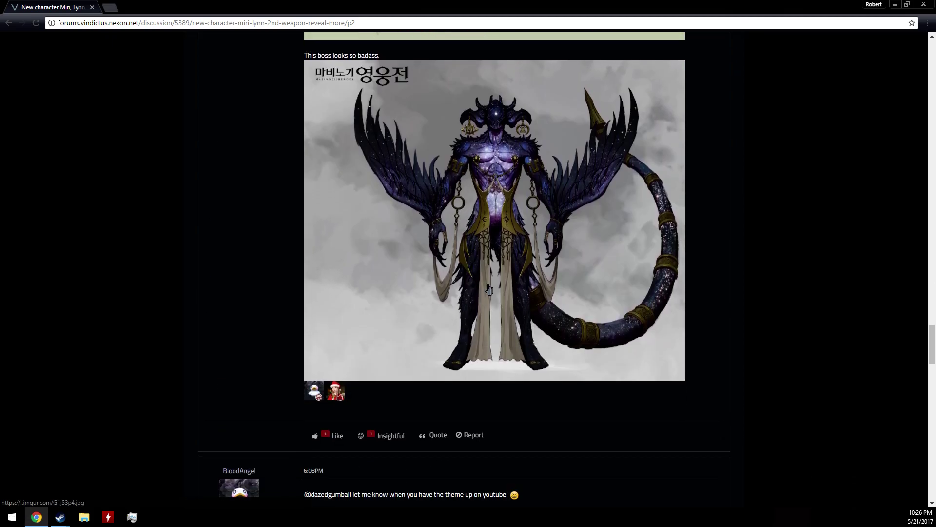
scroll(488, 289, up, 1)
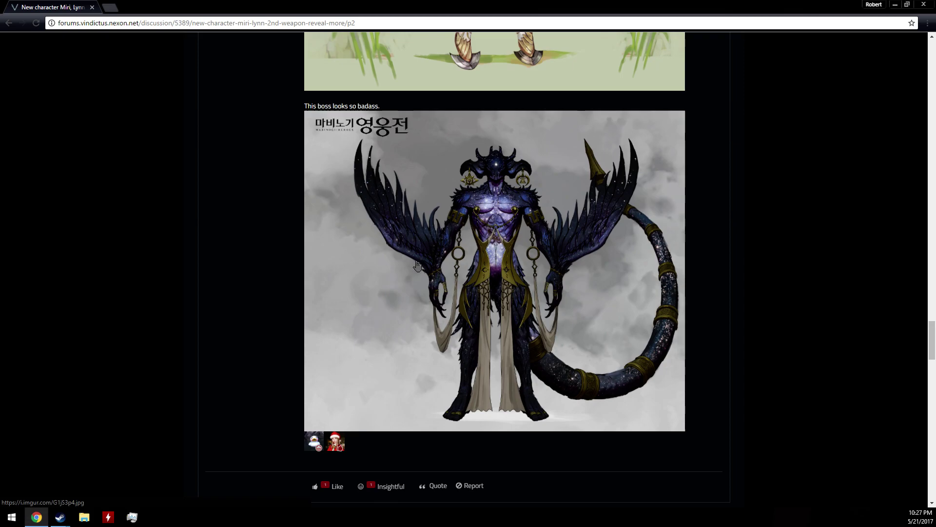
scroll(416, 265, up, 1)
scroll(416, 265, up, 1)
scroll(414, 267, up, 4)
scroll(411, 269, up, 5)
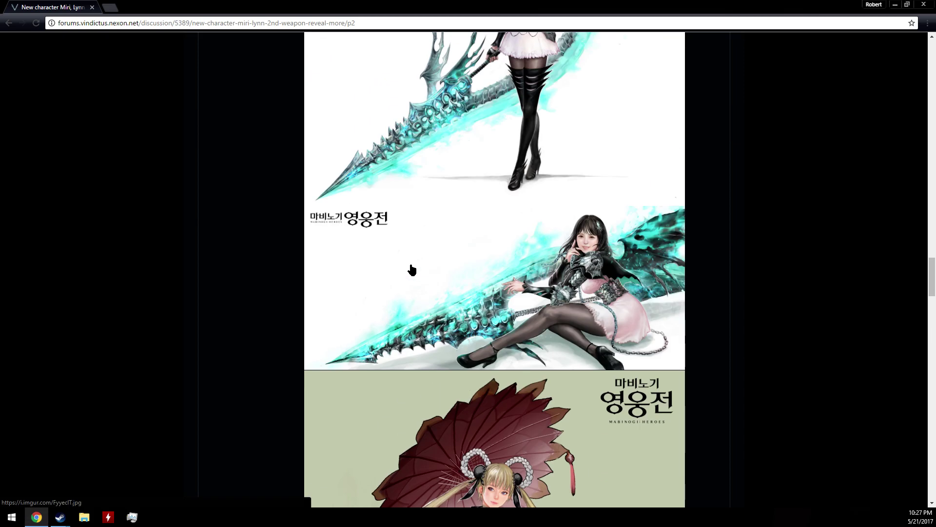
scroll(658, 220, down, 6)
scroll(491, 378, down, 4)
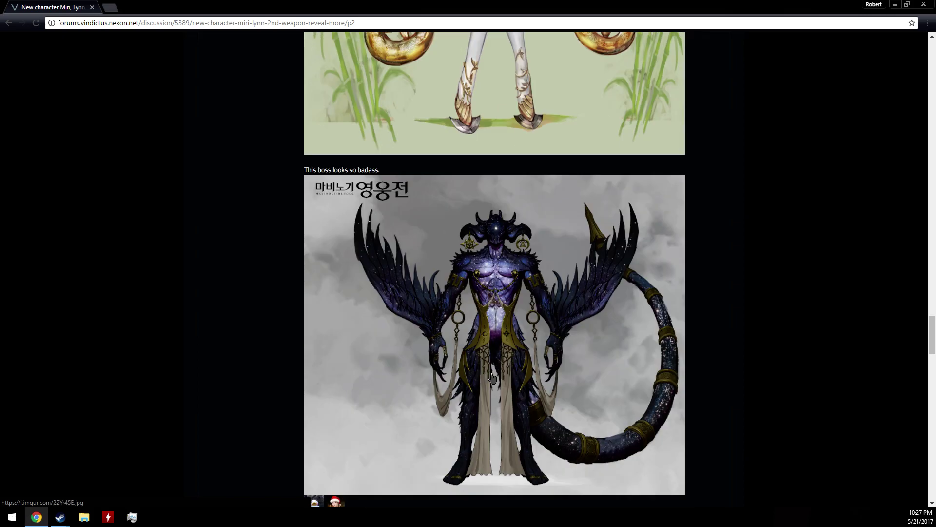
scroll(418, 412, down, 1)
scroll(432, 381, down, 5)
scroll(445, 348, down, 4)
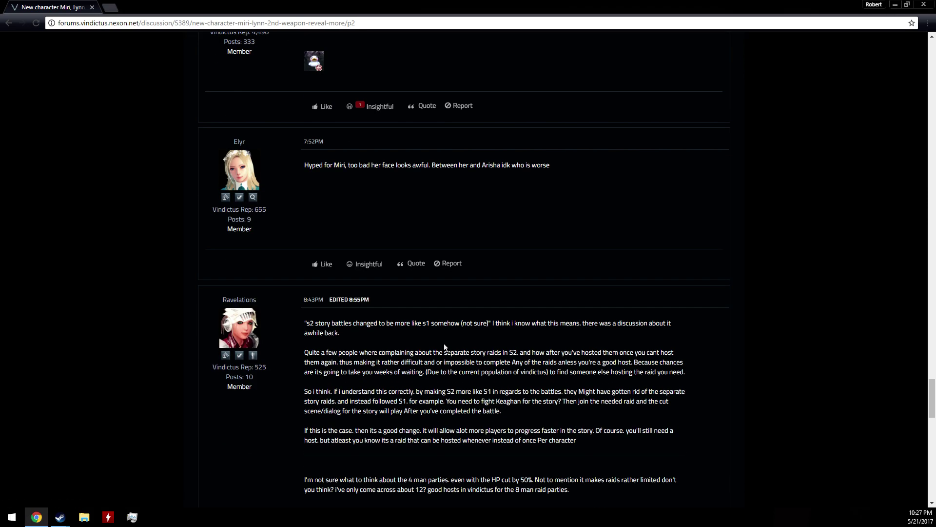
scroll(444, 346, down, 1)
scroll(443, 346, down, 4)
scroll(444, 346, down, 4)
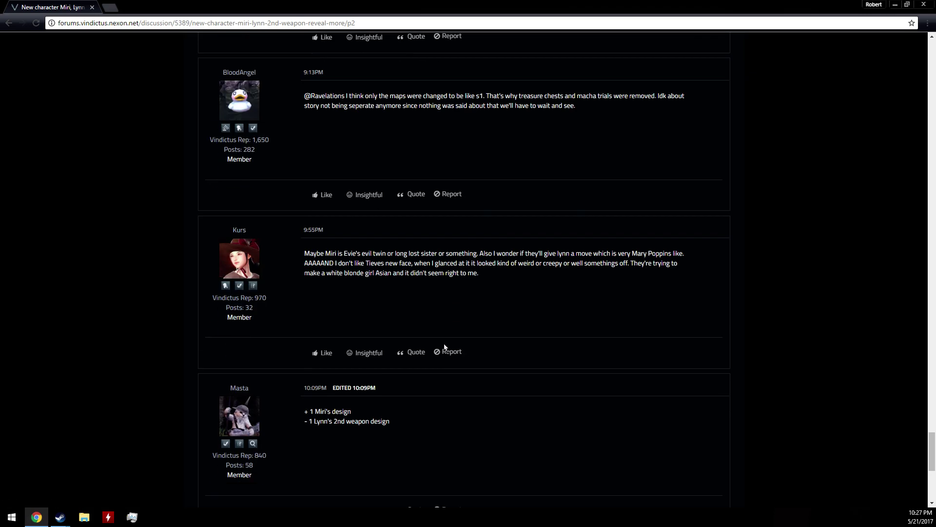
scroll(444, 348, down, 2)
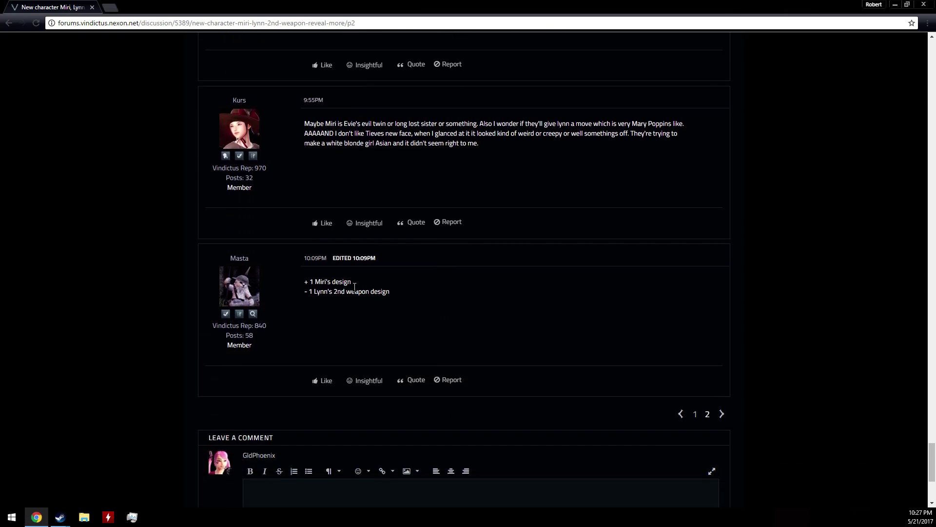
scroll(578, 381, up, 8)
scroll(510, 374, up, 8)
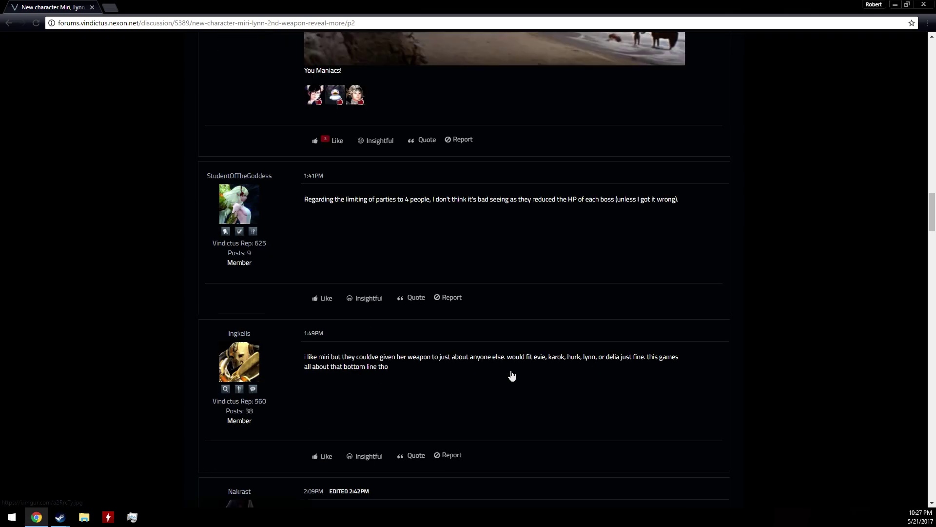
scroll(514, 377, up, 6)
Return to the Future Content list and open the RISE Update Patch Notes Translation thread.
click(221, 131)
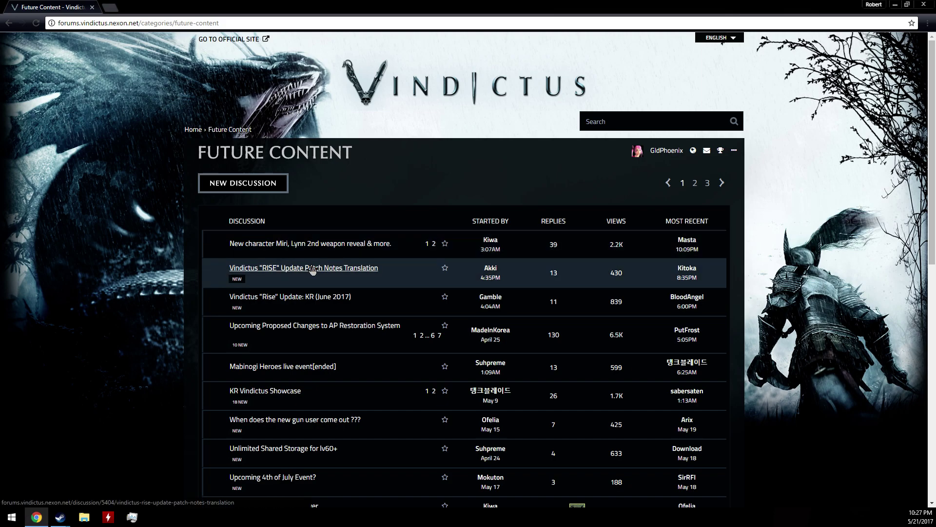
click(313, 268)
scroll(397, 283, down, 3)
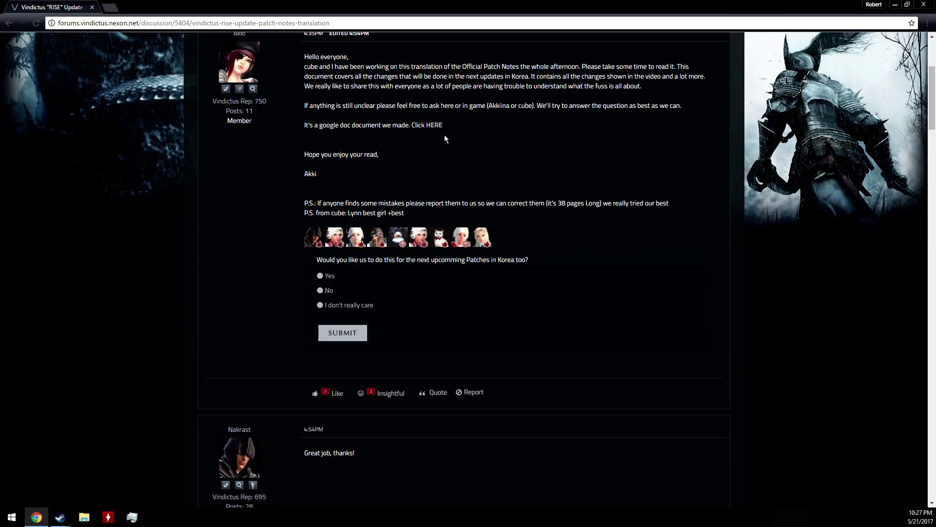
Skim the HERE-linked RISE KR patch notes Google Doc, then go back to the thread.
click(435, 125)
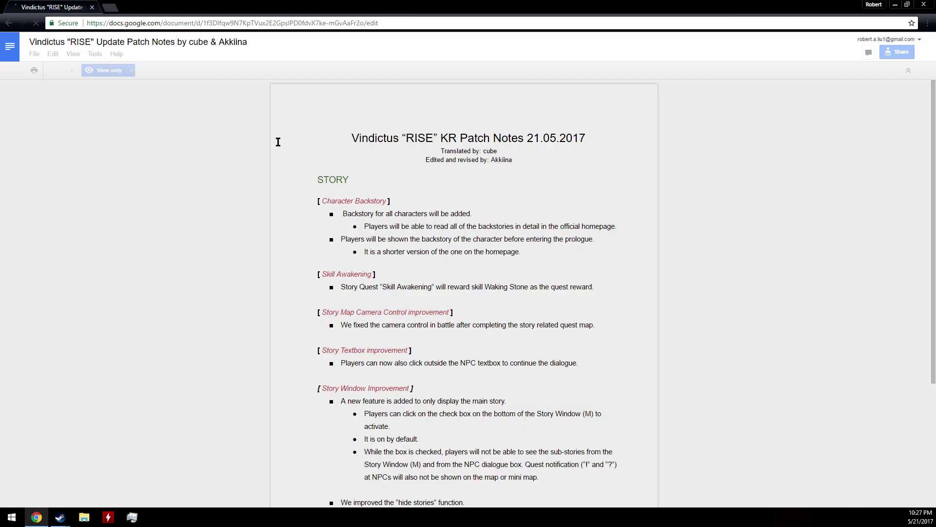
scroll(332, 156, down, 3)
scroll(331, 157, down, 3)
scroll(330, 157, down, 5)
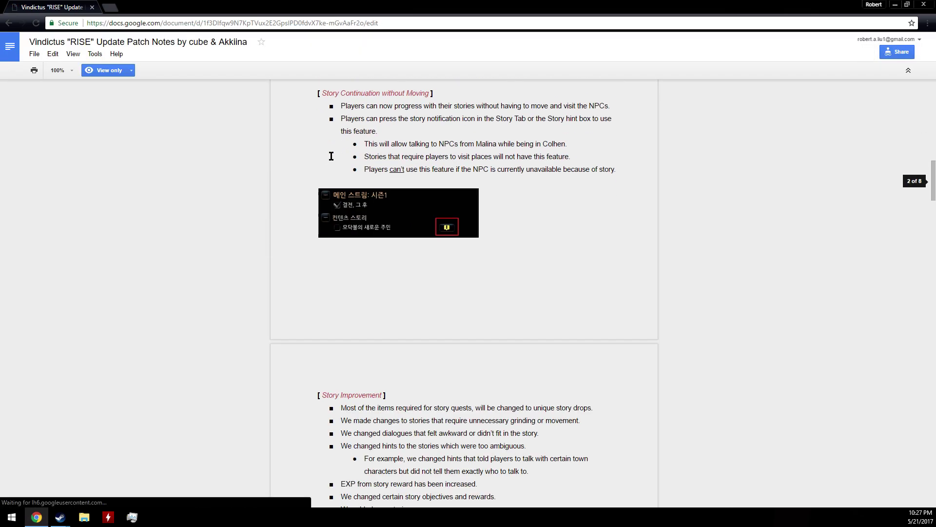
scroll(330, 156, down, 5)
scroll(331, 156, down, 5)
scroll(331, 156, down, 5)
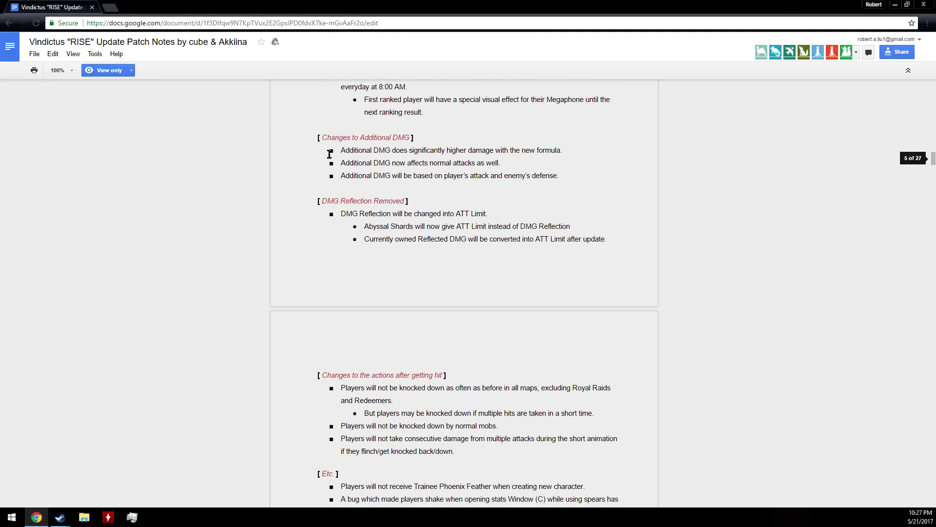
scroll(329, 155, down, 1)
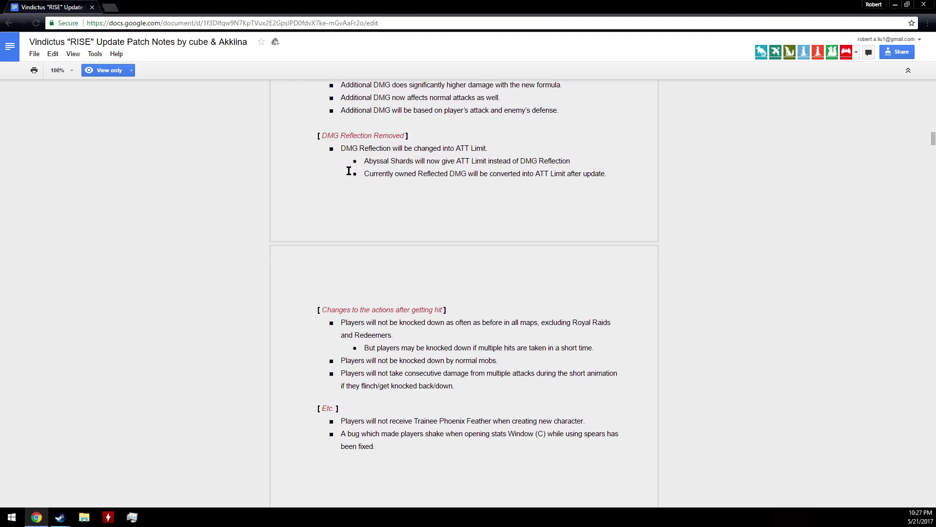
scroll(345, 168, down, 2)
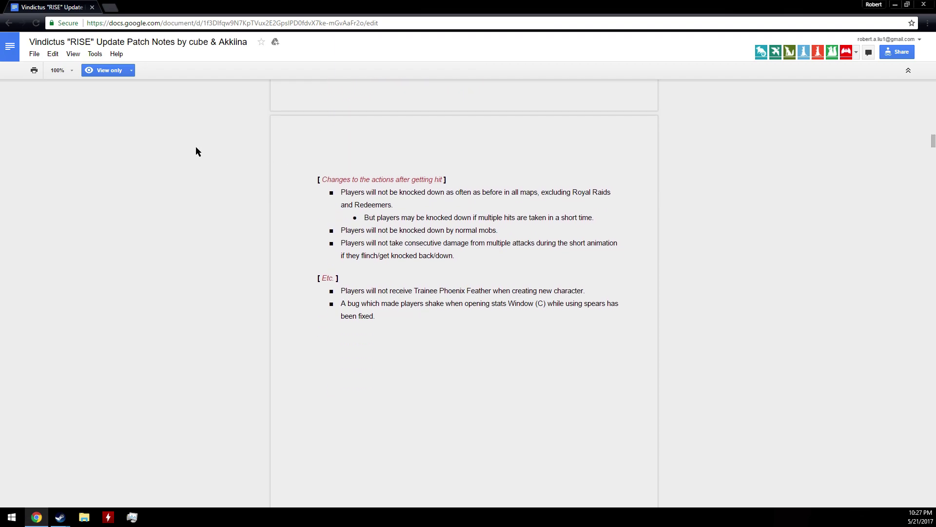
key(alt+Left)
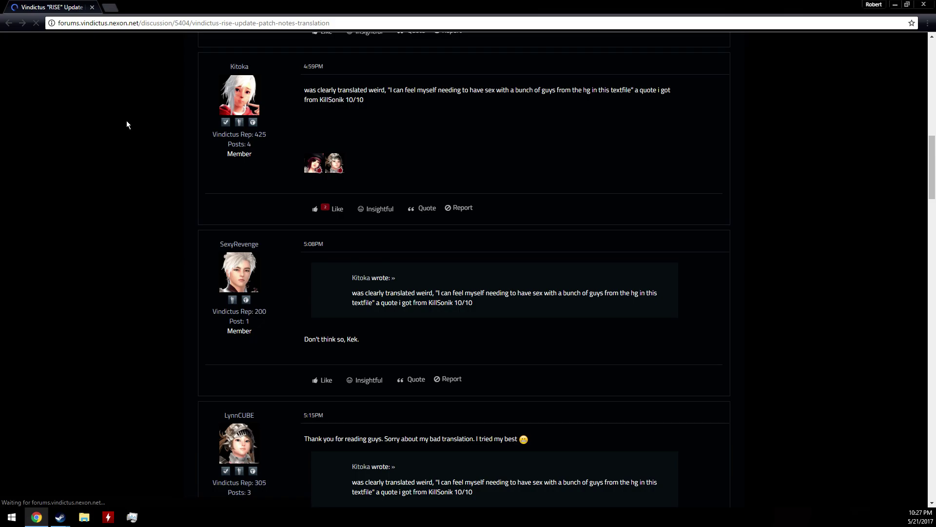
Go back to Future Content, forward to the Miri thread, then bring up Steam's quick launch menu.
key(alt+Left)
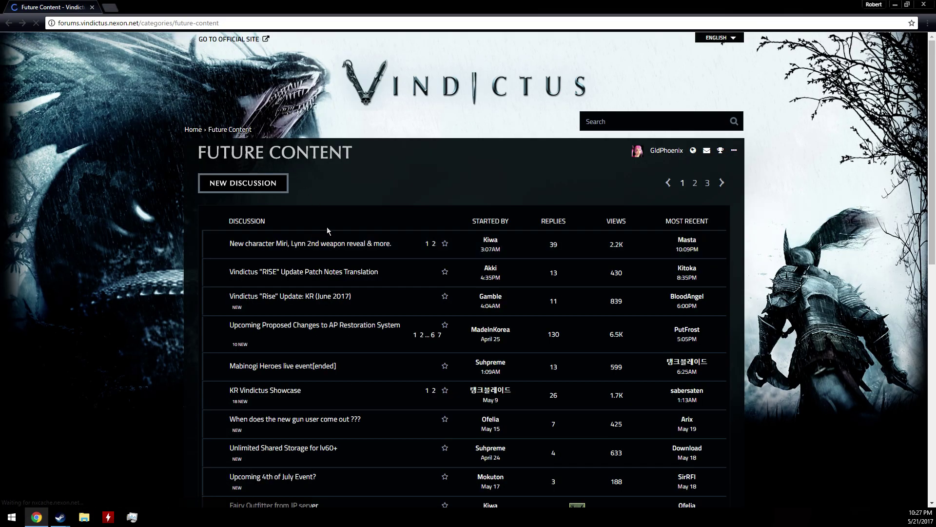
scroll(326, 228, down, 2)
key(alt+Right)
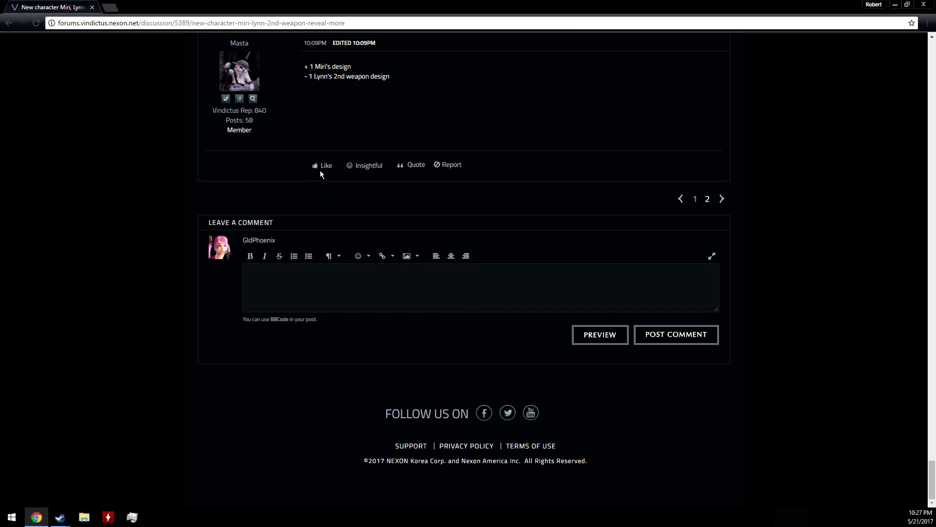
scroll(325, 170, up, 2)
scroll(325, 170, up, 5)
scroll(327, 165, up, 3)
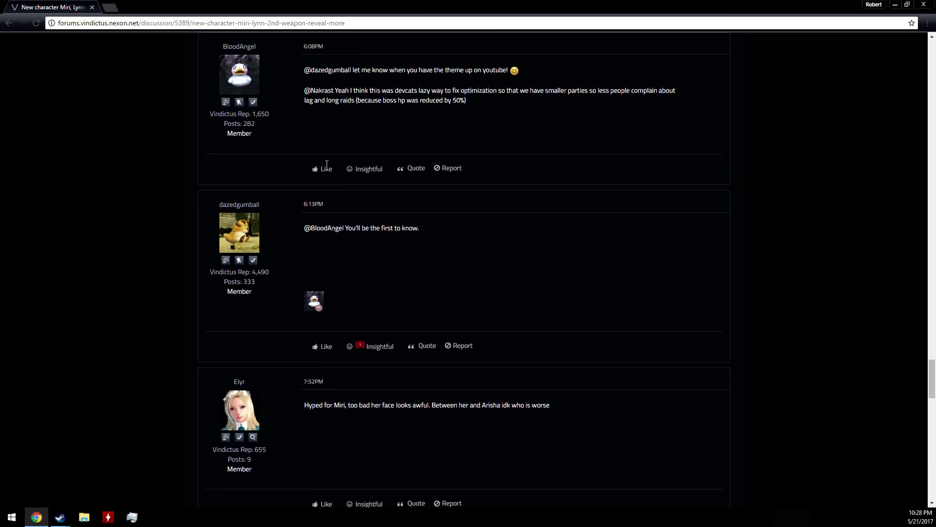
scroll(327, 165, up, 5)
scroll(326, 166, up, 3)
scroll(327, 168, up, 3)
scroll(327, 168, up, 5)
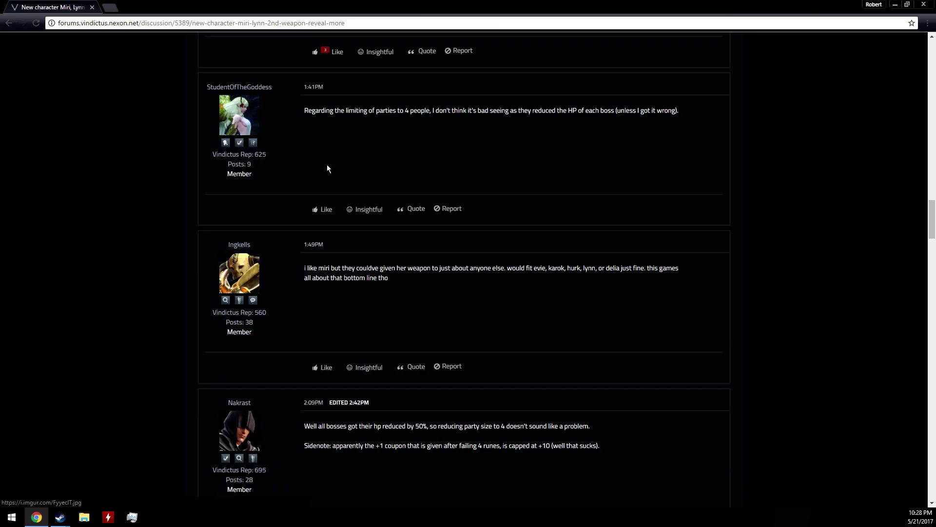
scroll(327, 168, up, 3)
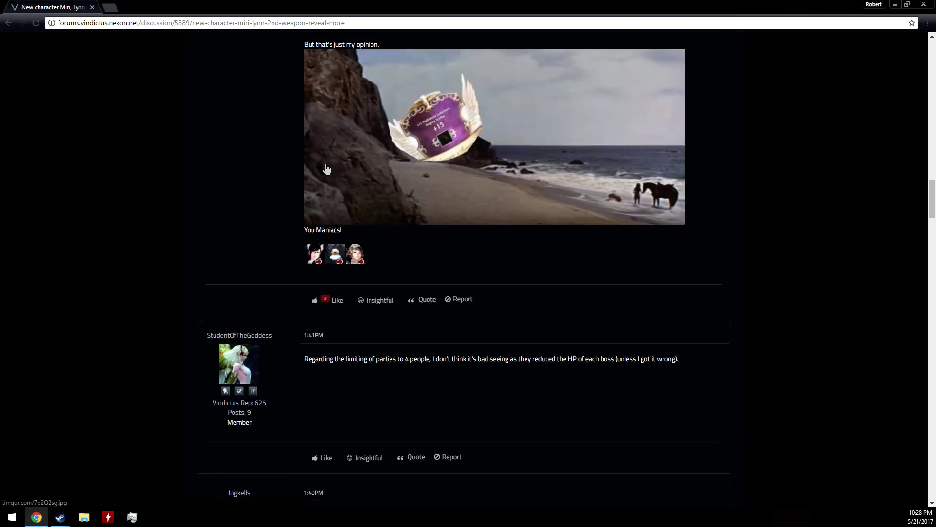
right_click(62, 516)
Launch Vindictus from the Steam taskbar jump list, keeping the Miri thread open.
click(87, 322)
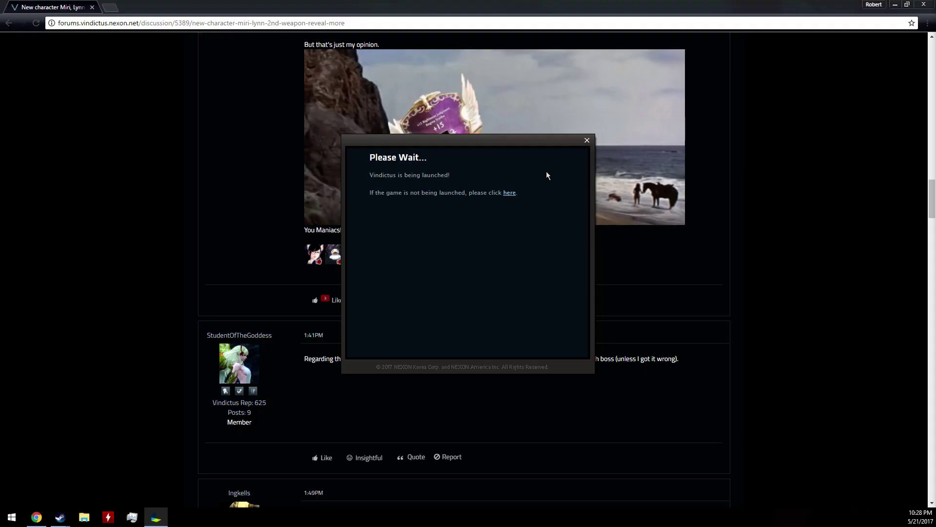
scroll(256, 249, down, 5)
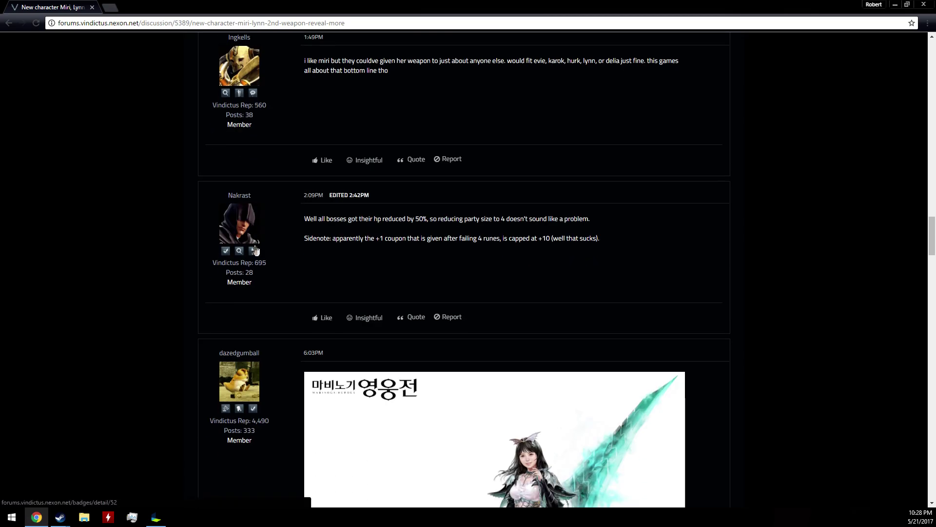
scroll(256, 251, down, 5)
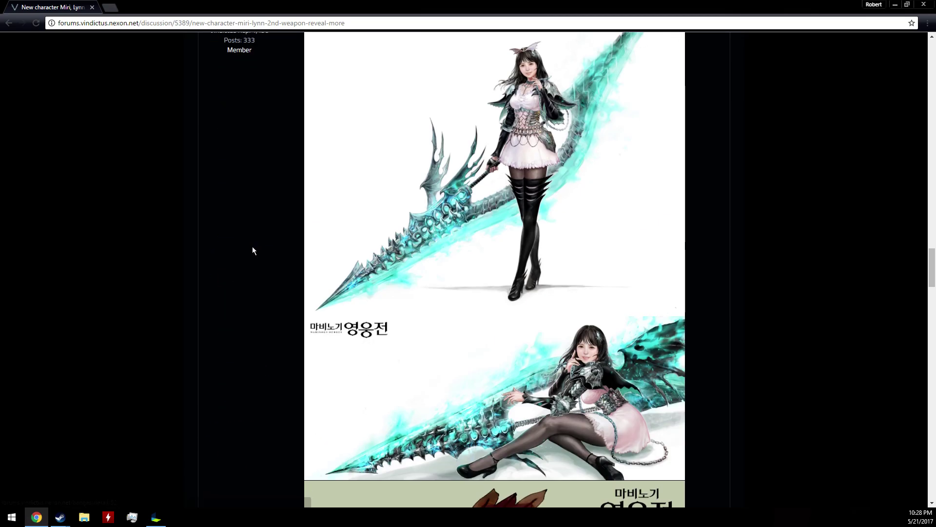
scroll(253, 250, down, 8)
scroll(253, 253, up, 6)
scroll(252, 255, up, 3)
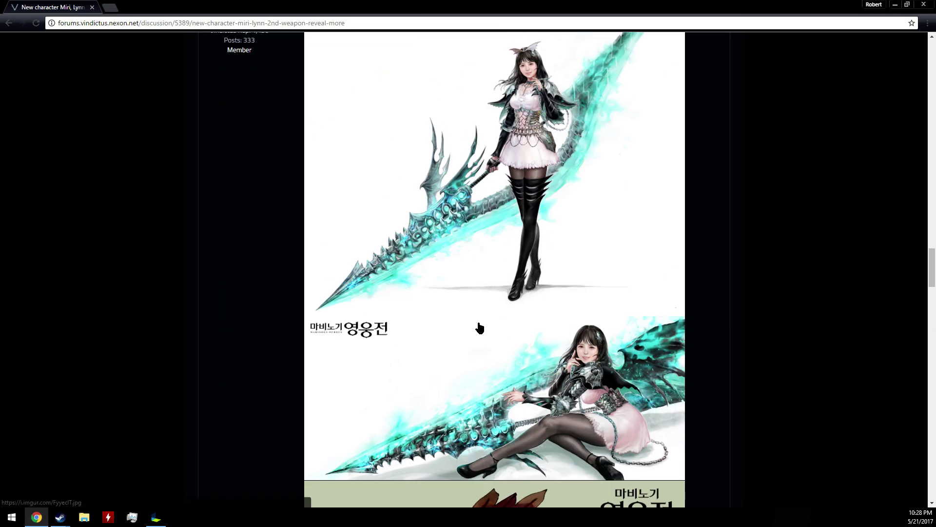
scroll(476, 328, down, 6)
scroll(476, 329, down, 6)
scroll(477, 330, up, 6)
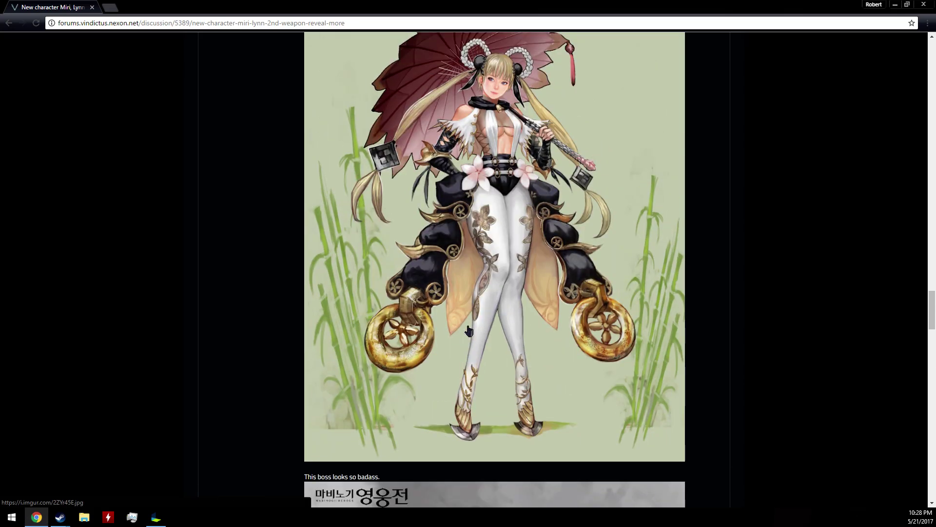
scroll(472, 330, up, 5)
scroll(466, 331, up, 2)
scroll(466, 329, up, 2)
scroll(474, 319, up, 3)
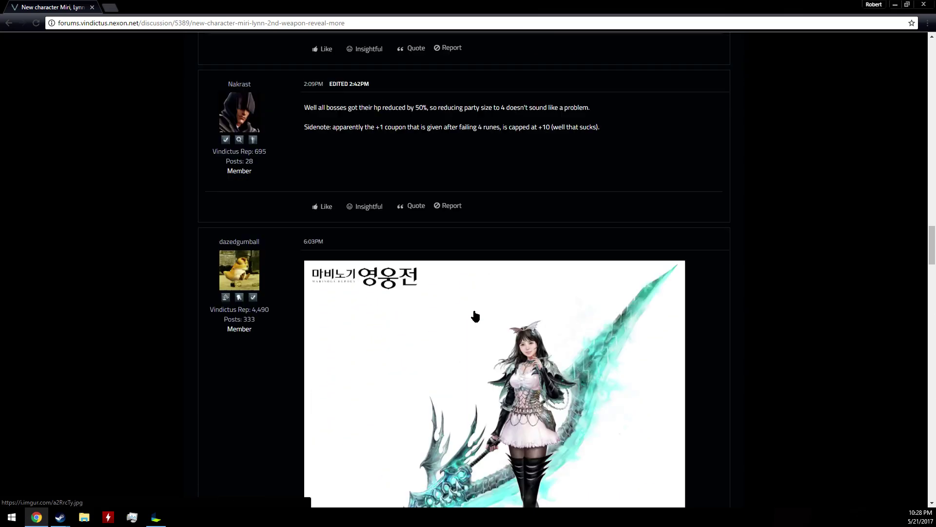
scroll(473, 315, up, 6)
scroll(474, 313, up, 5)
scroll(474, 316, up, 5)
scroll(472, 313, up, 6)
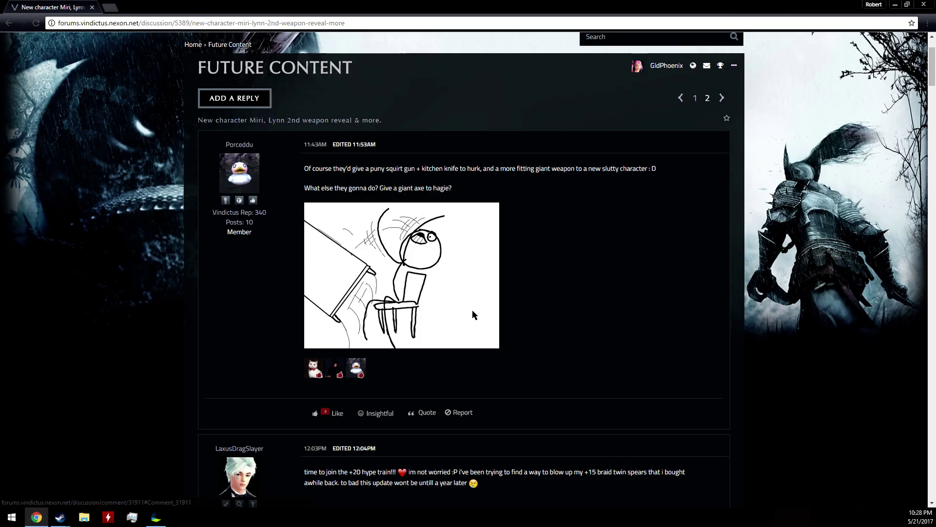
scroll(471, 315, up, 3)
Go from the Miri thread to the Vindictus Forums home page.
click(201, 130)
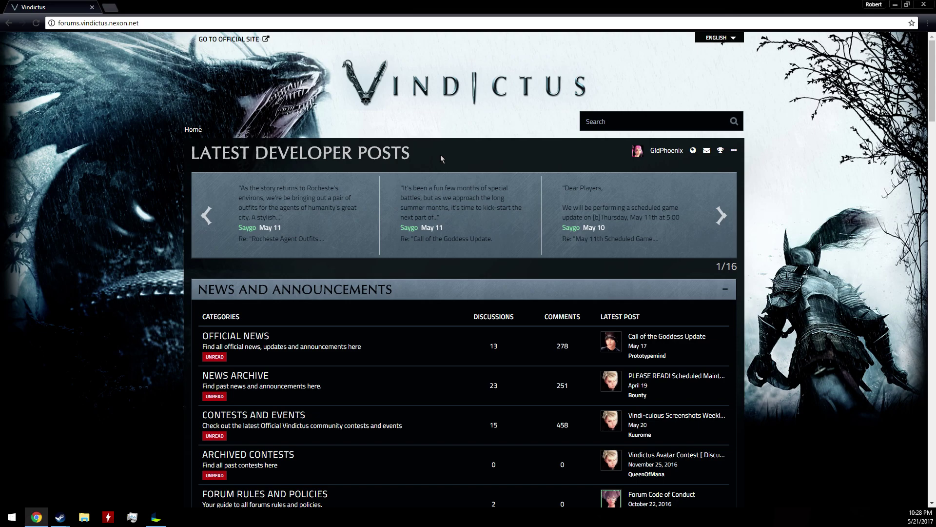
scroll(637, 285, down, 2)
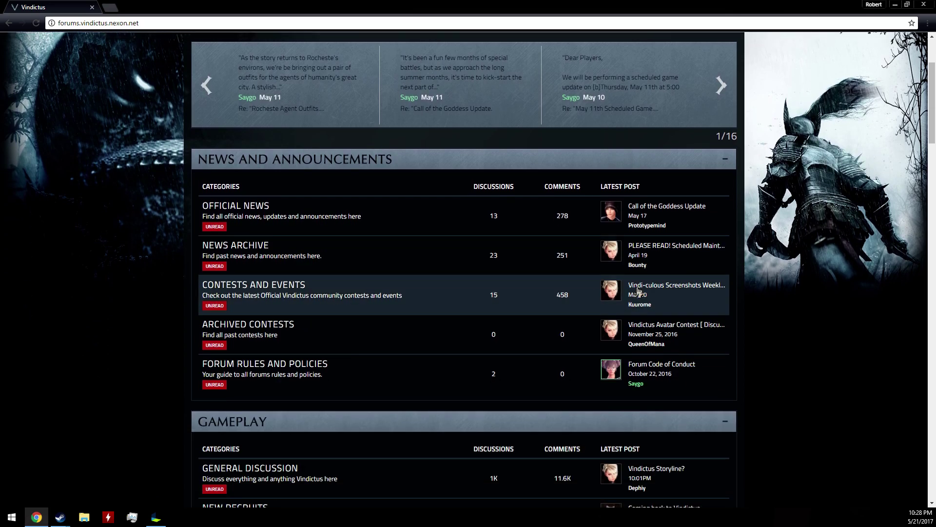
scroll(790, 334, down, 4)
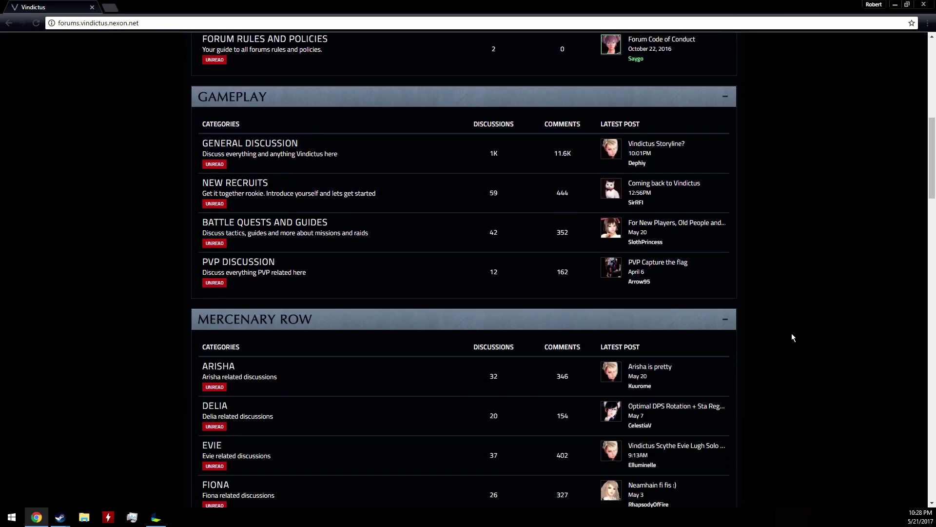